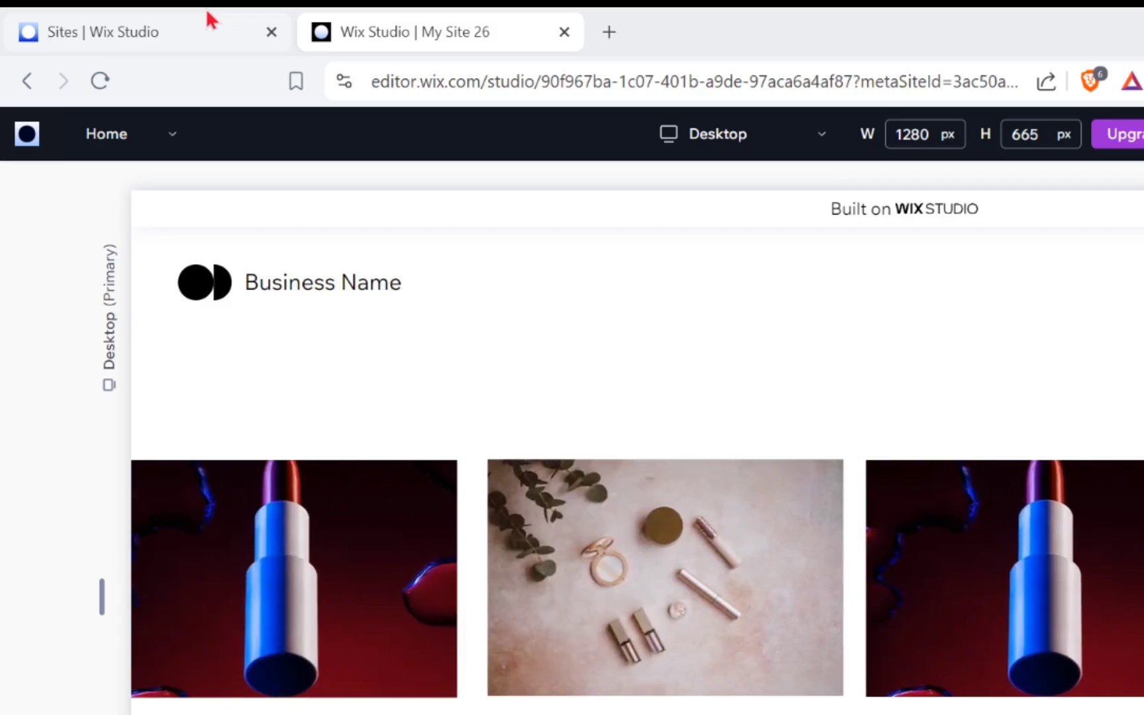
# Return to the list of Wix Studio sites and create a new site from a Studio blank canvas.
pyautogui.click(211, 20)
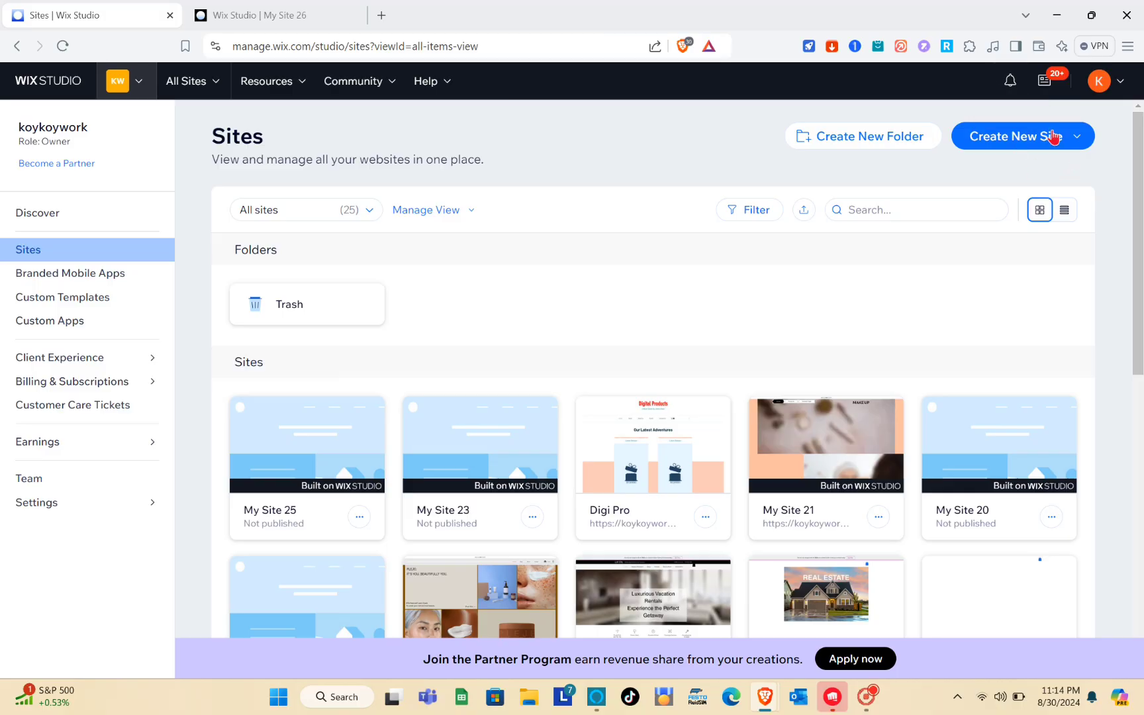
pyautogui.click(1052, 142)
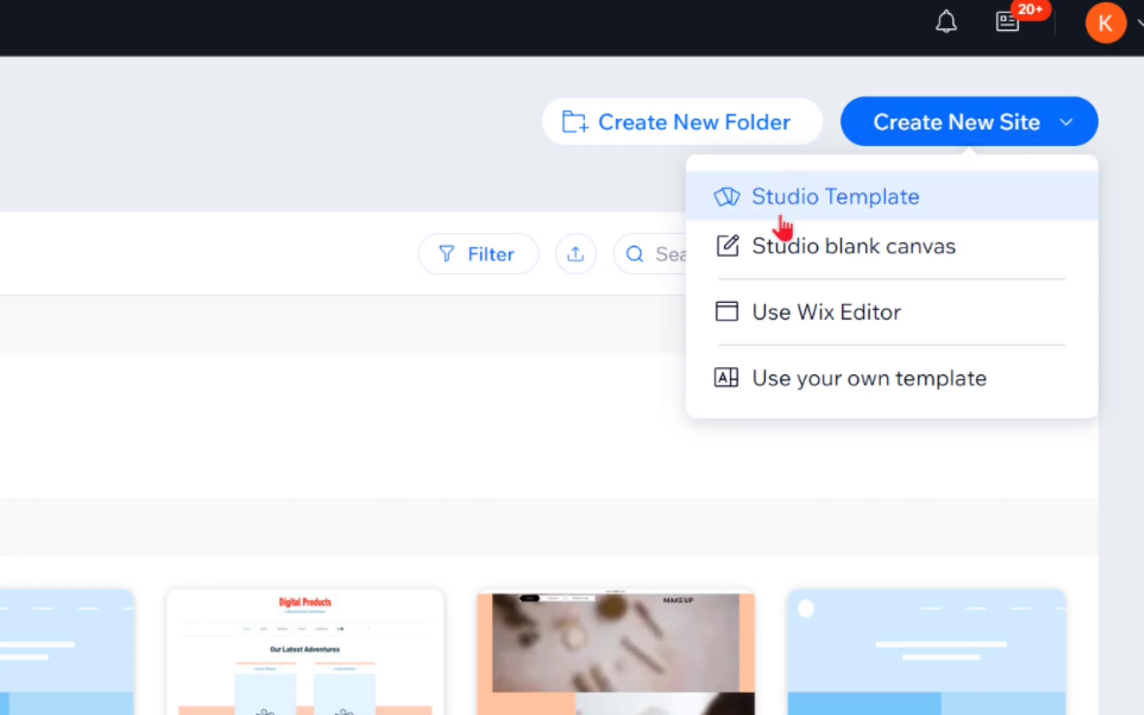
pyautogui.click(838, 247)
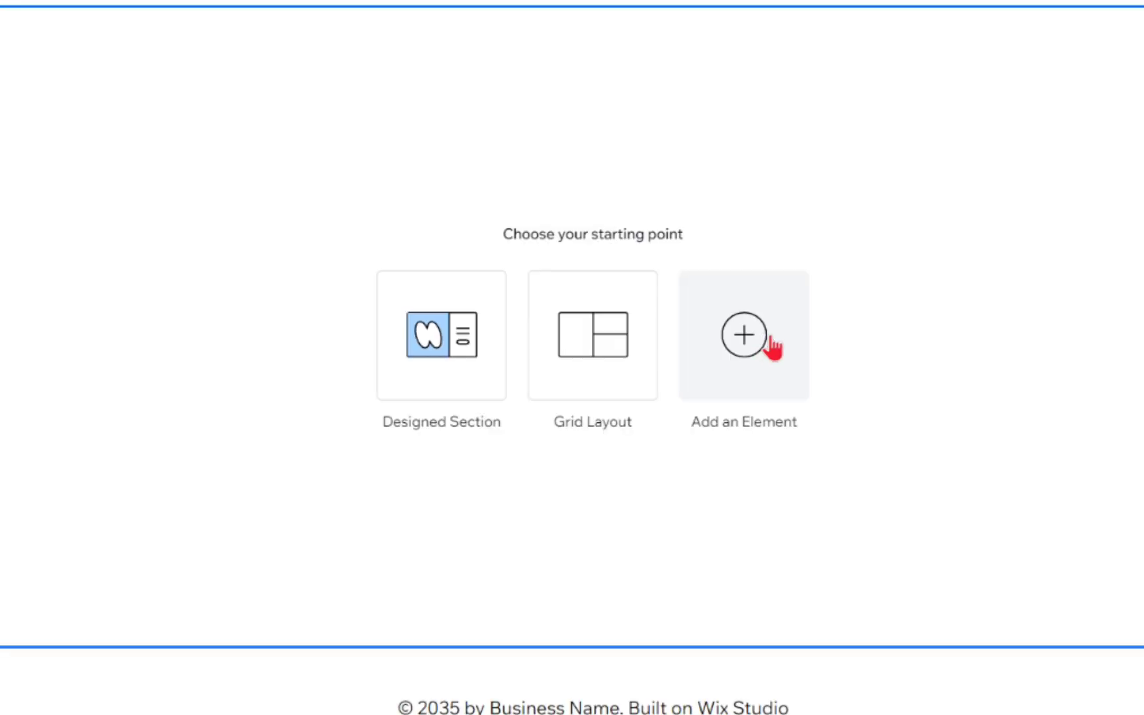
# Add an image element to the left part of the blank section and duplicate it three times.
pyautogui.click(688, 416)
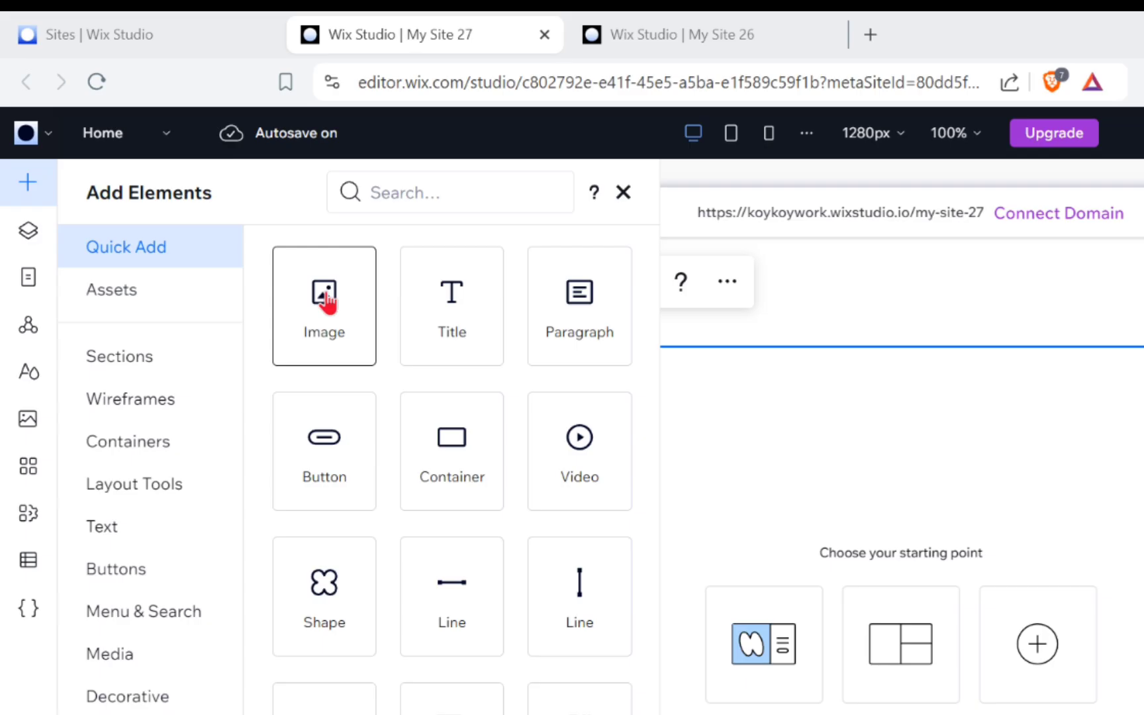
pyautogui.moveTo(214, 190); pyautogui.dragTo(226, 397)
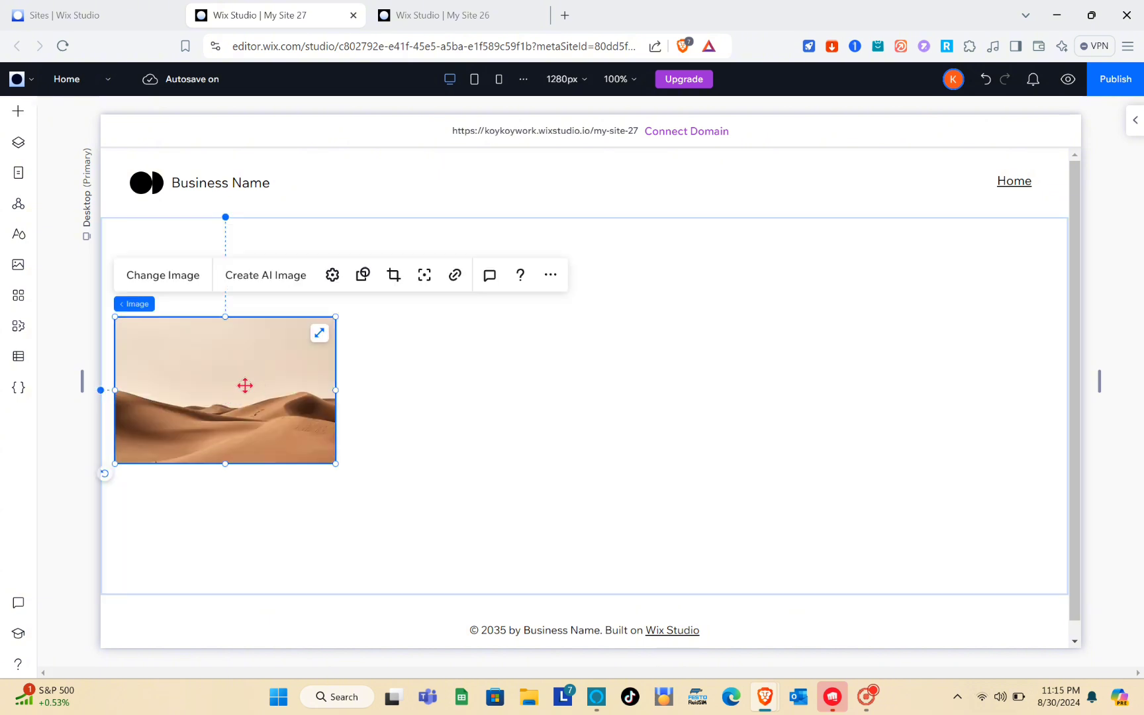
pyautogui.click(245, 385)
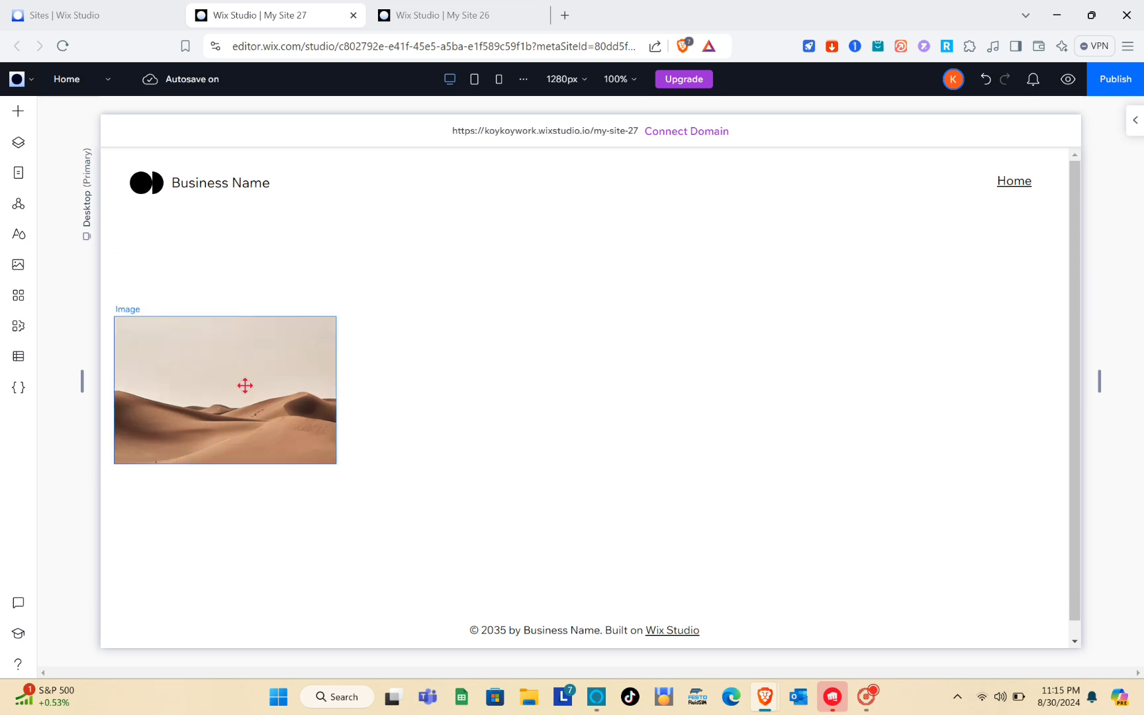
pyautogui.hotkey('ctrl', 'd')
pyautogui.hotkey('ctrl', 'd')
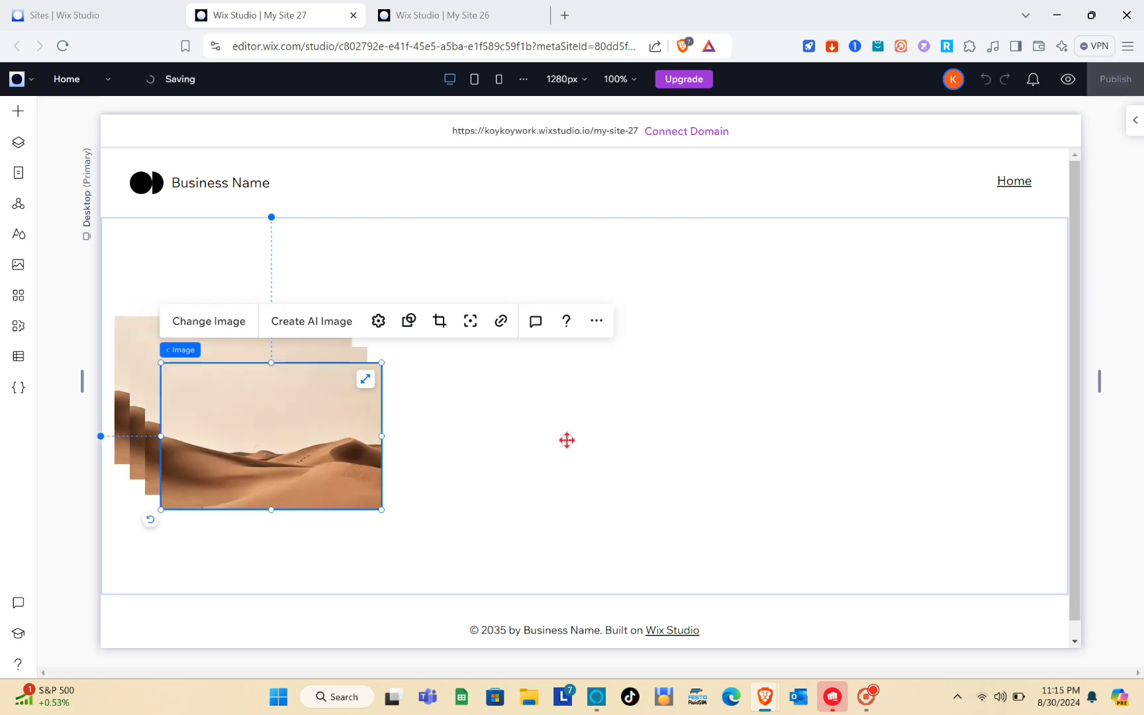
# Spread the four images side by side in one aligned row across the section, dismissing the deleted-site message.
pyautogui.moveTo(503, 451); pyautogui.dragTo(710, 419)
pyautogui.moveTo(292, 425); pyautogui.dragTo(602, 419)
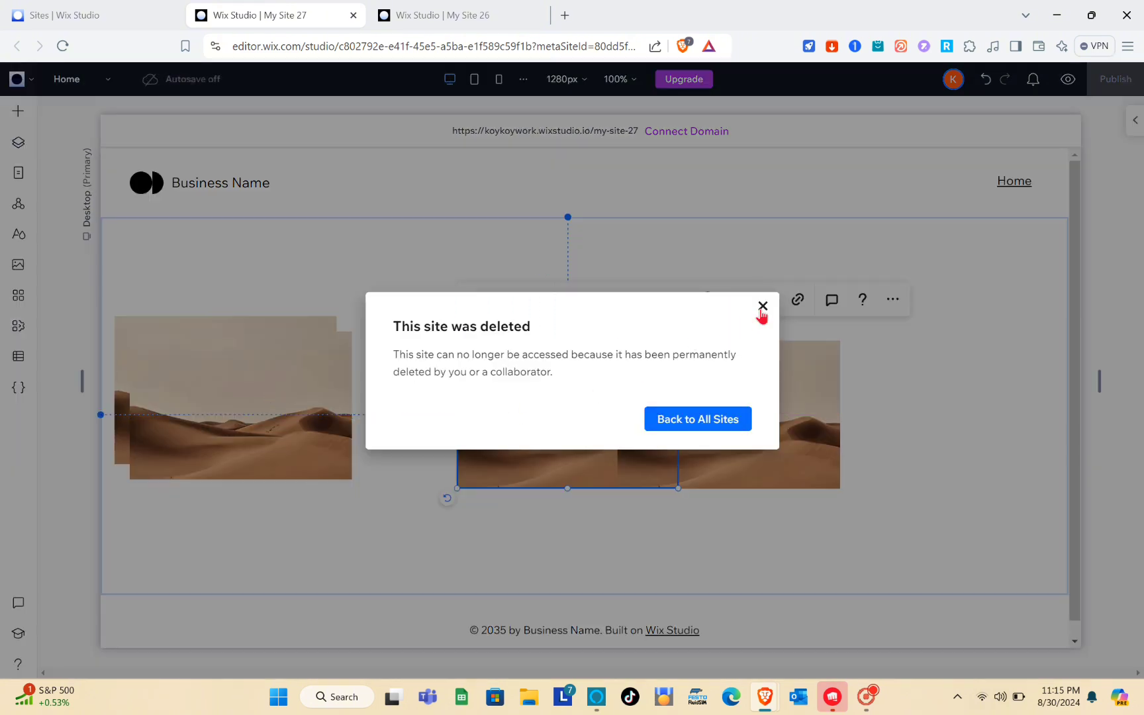
pyautogui.click(763, 306)
pyautogui.moveTo(779, 406); pyautogui.dragTo(985, 384)
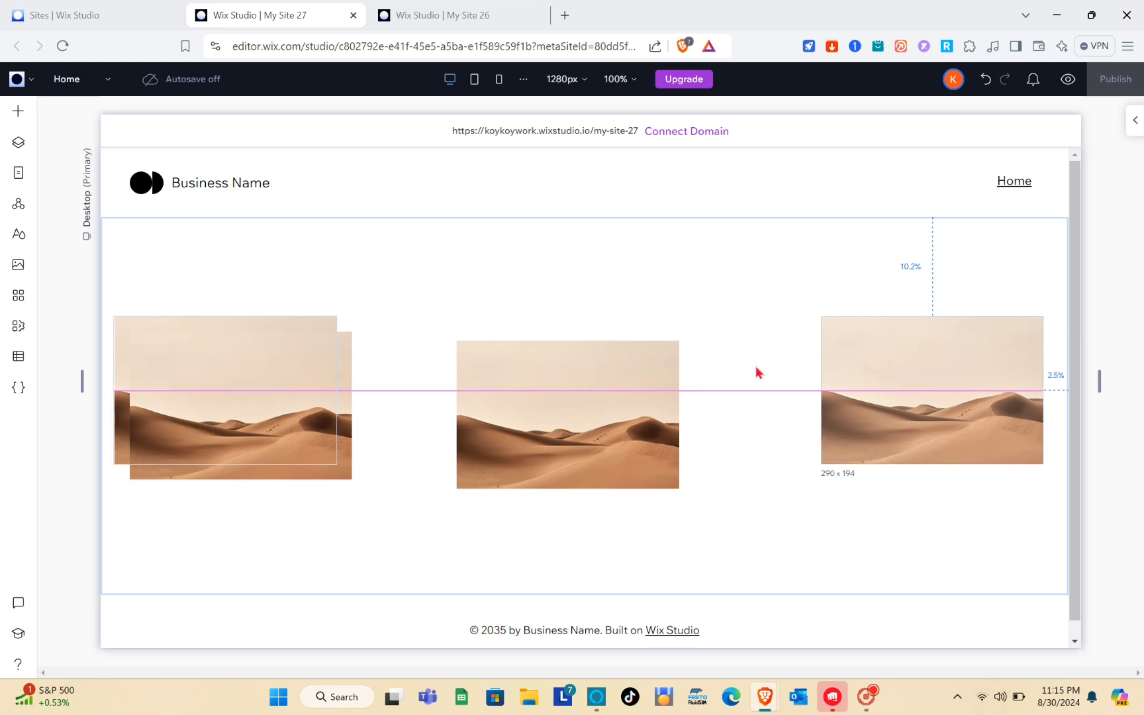
pyautogui.moveTo(759, 372); pyautogui.dragTo(759, 372)
pyautogui.moveTo(217, 405); pyautogui.dragTo(440, 408)
pyautogui.moveTo(560, 429); pyautogui.dragTo(690, 402)
pyautogui.moveTo(887, 404); pyautogui.dragTo(894, 405)
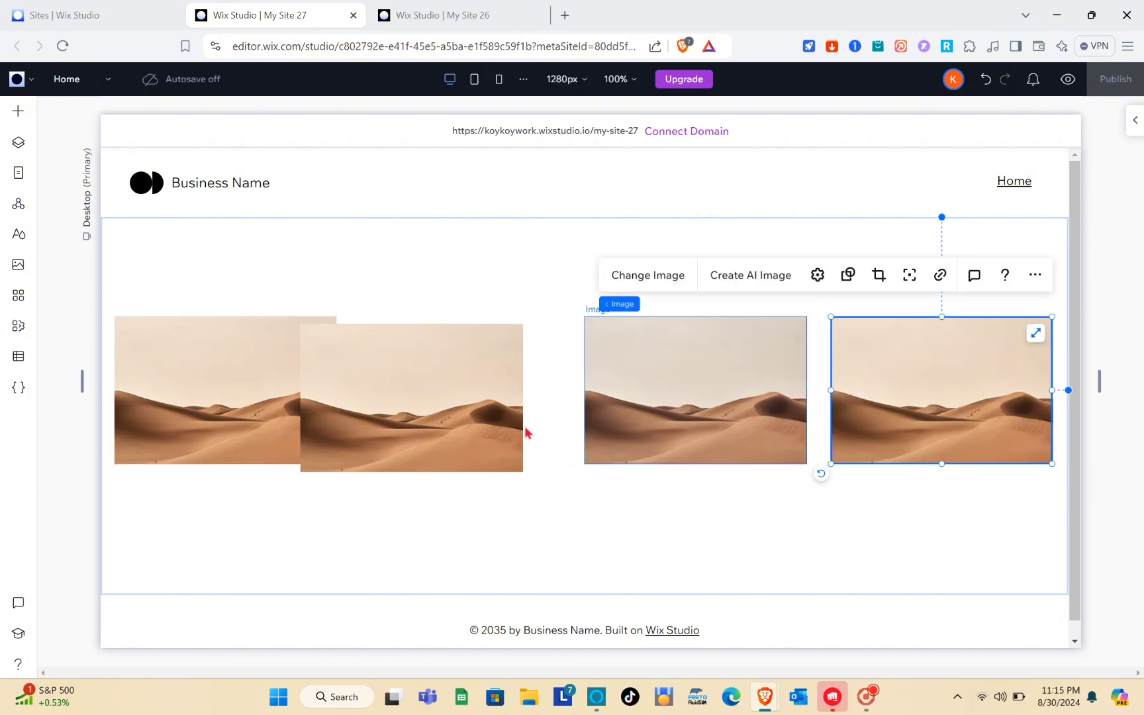
pyautogui.click(490, 414)
pyautogui.moveTo(490, 413); pyautogui.dragTo(508, 409)
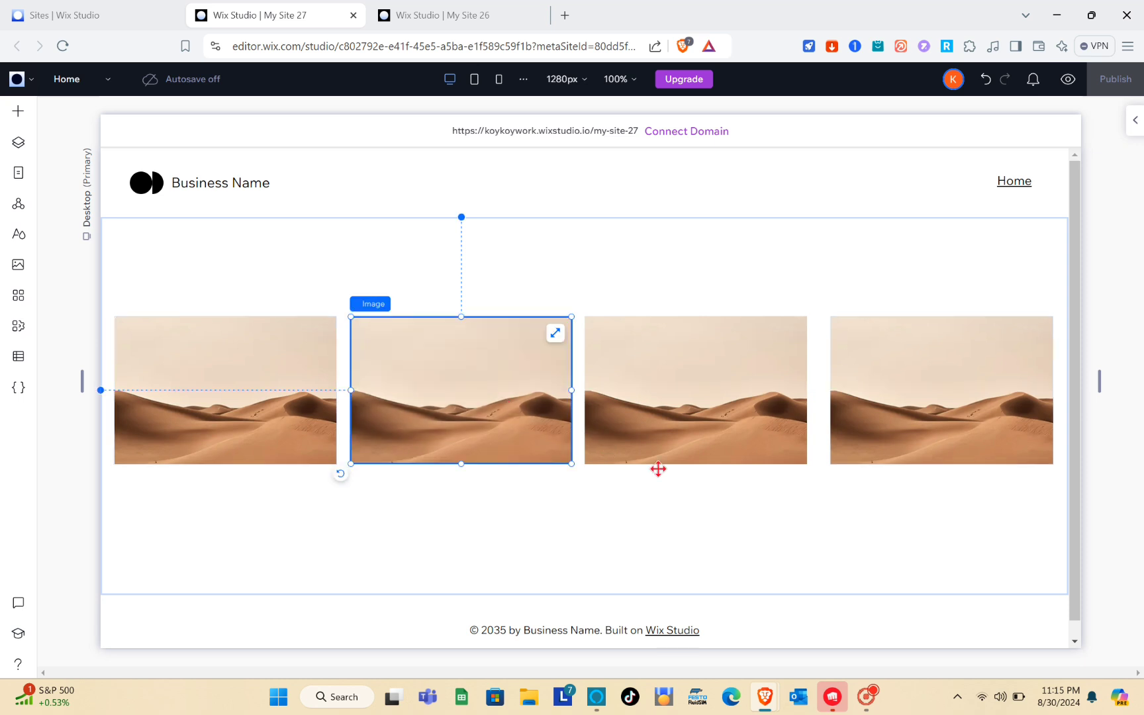
# Select all four images in the row and combine them into a stack.
pyautogui.click(229, 420)
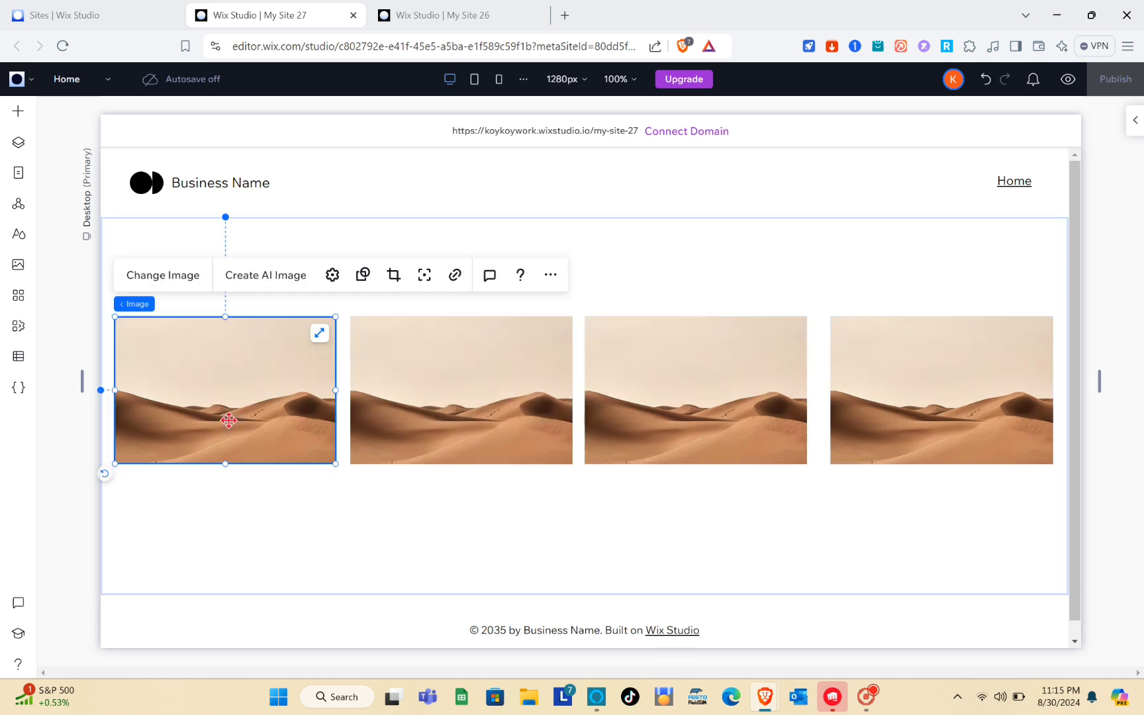
pyautogui.keyDown('shift'); pyautogui.click(437, 392); pyautogui.keyUp('shift')
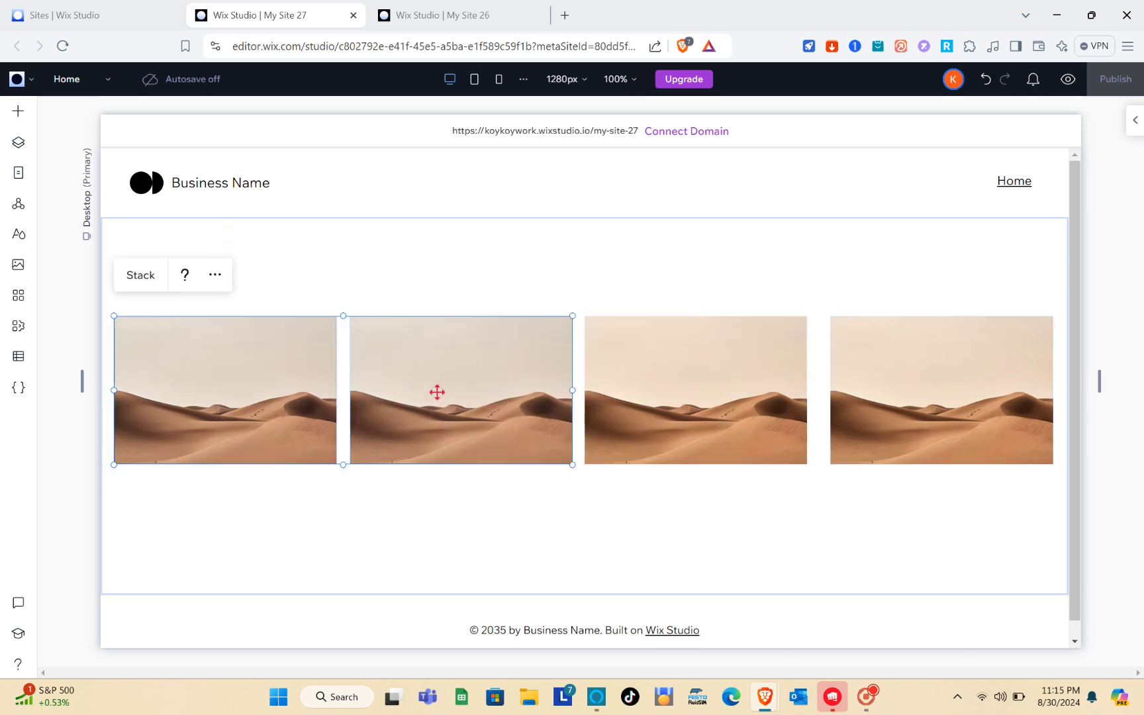
pyautogui.keyDown('shift'); pyautogui.click(644, 391); pyautogui.keyUp('shift')
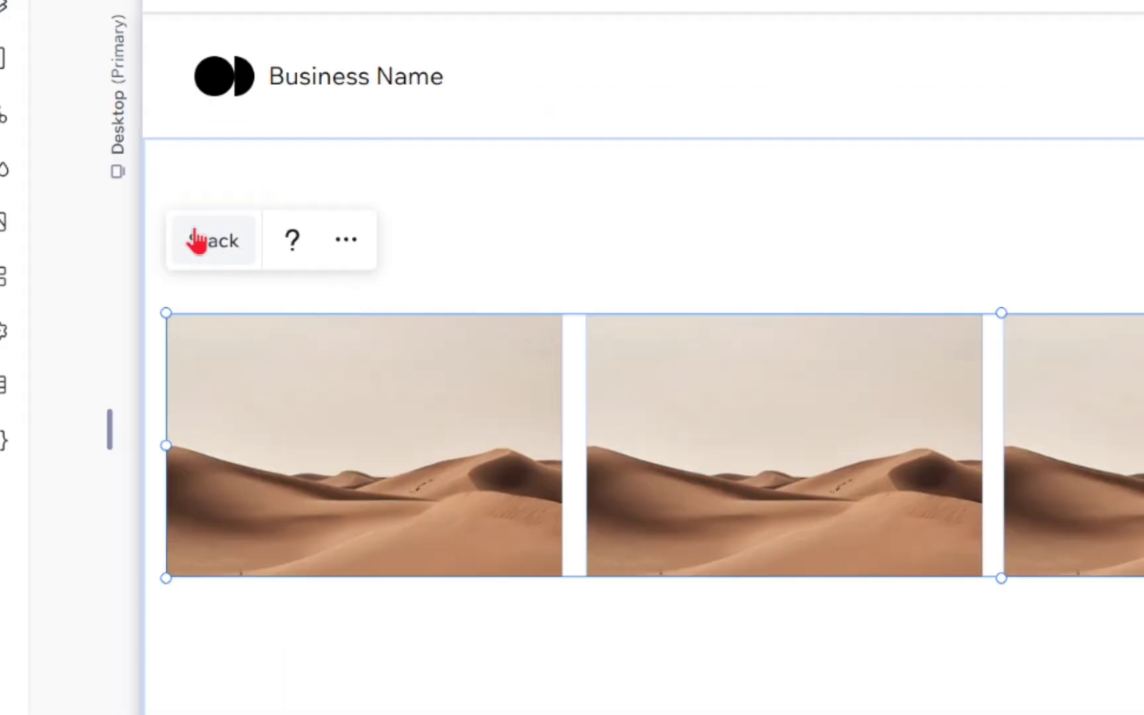
pyautogui.click(197, 238)
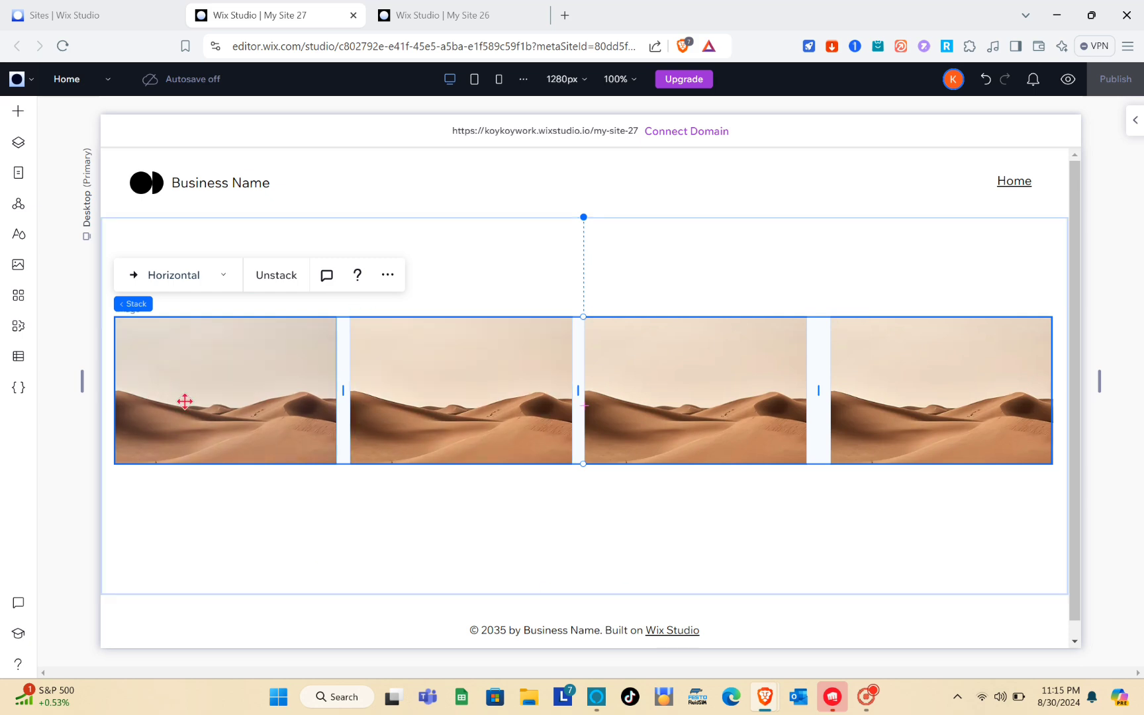
# Replace the first stacked image with the Food Preparation photo, found by searching Media from Wix for "food".
pyautogui.click(185, 401)
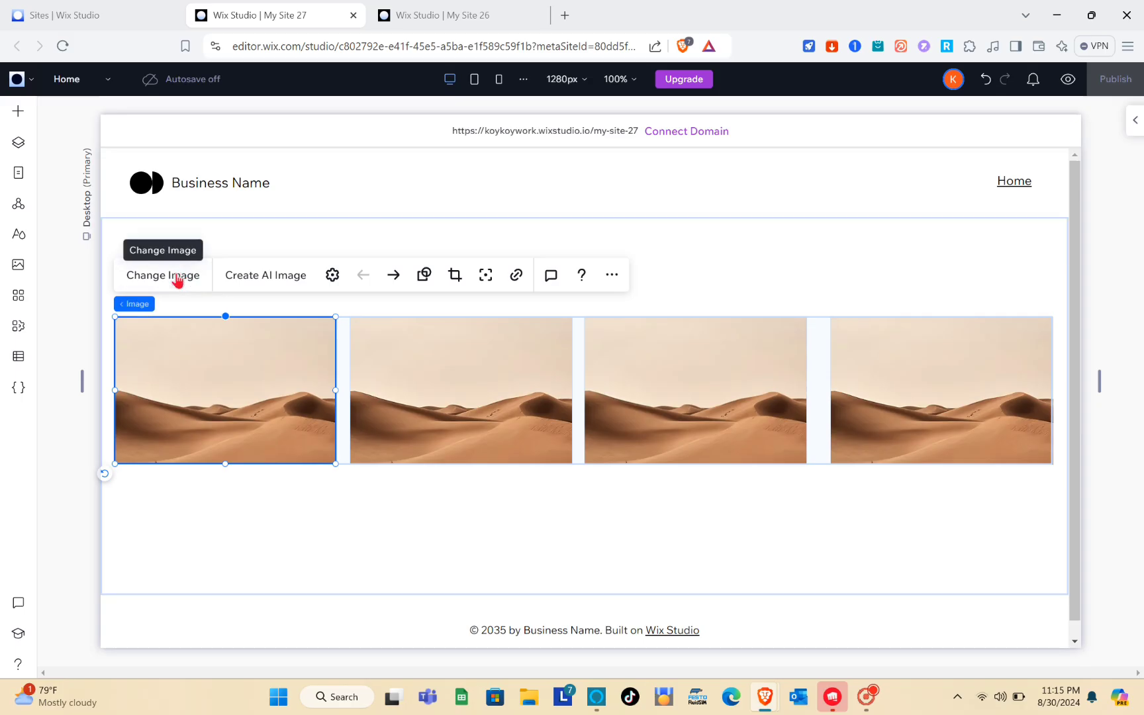
pyautogui.click(176, 276)
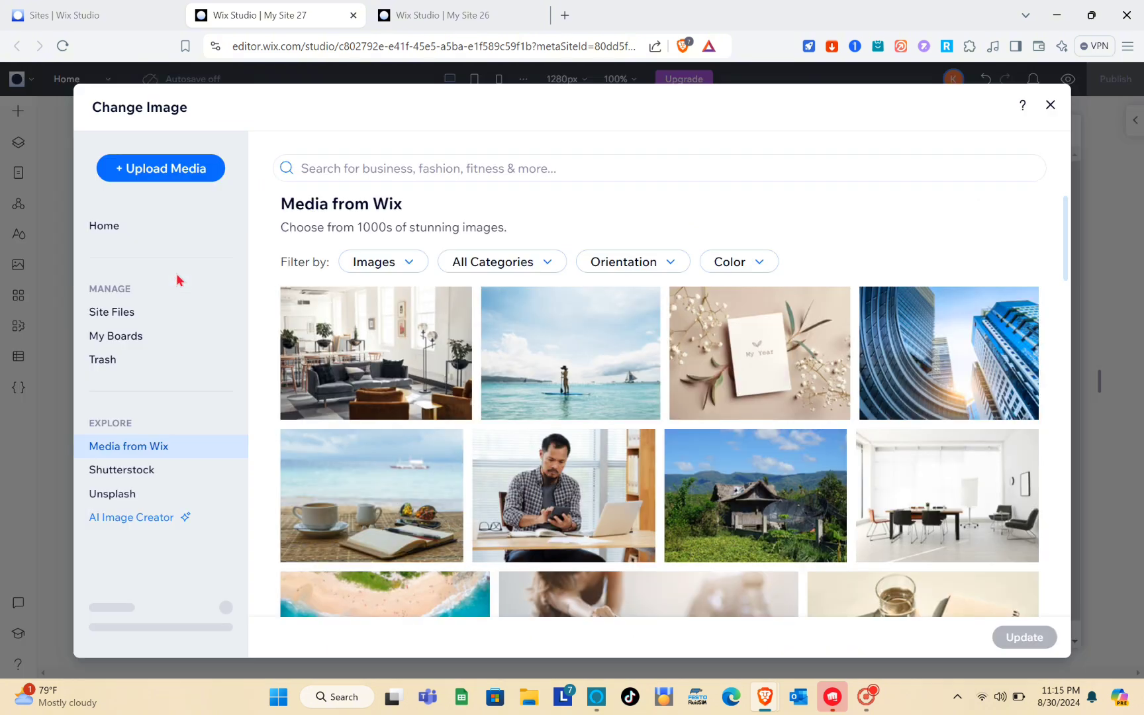
pyautogui.click(419, 166)
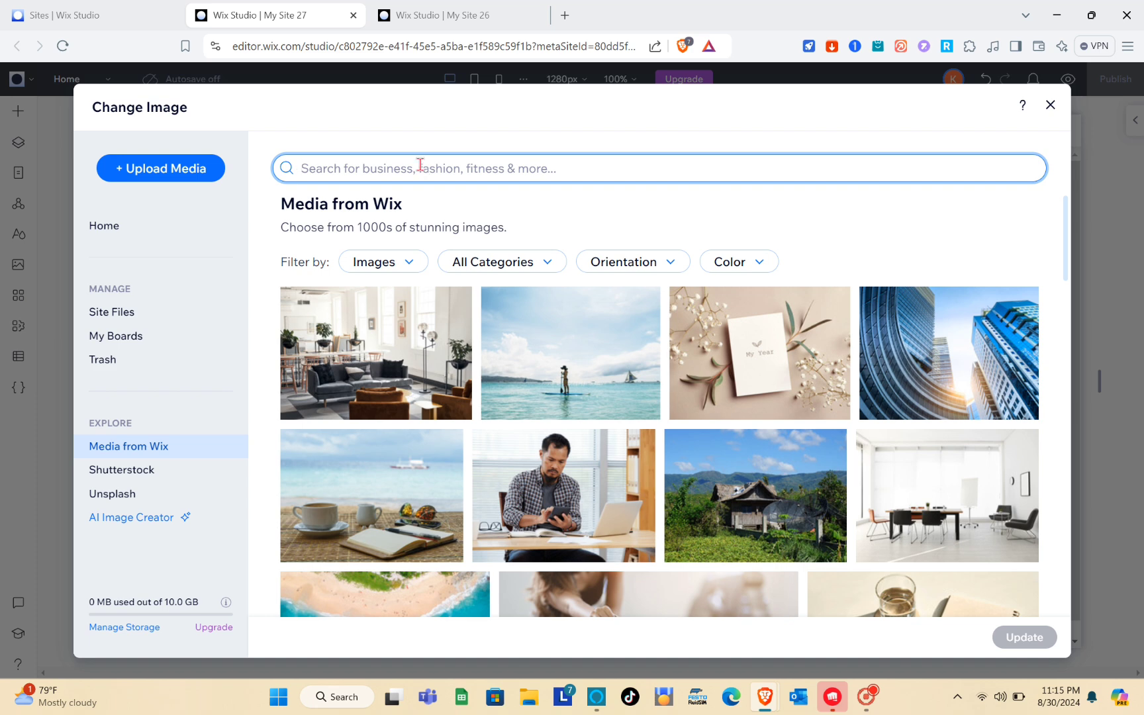
pyautogui.write('food')
pyautogui.press('Return')
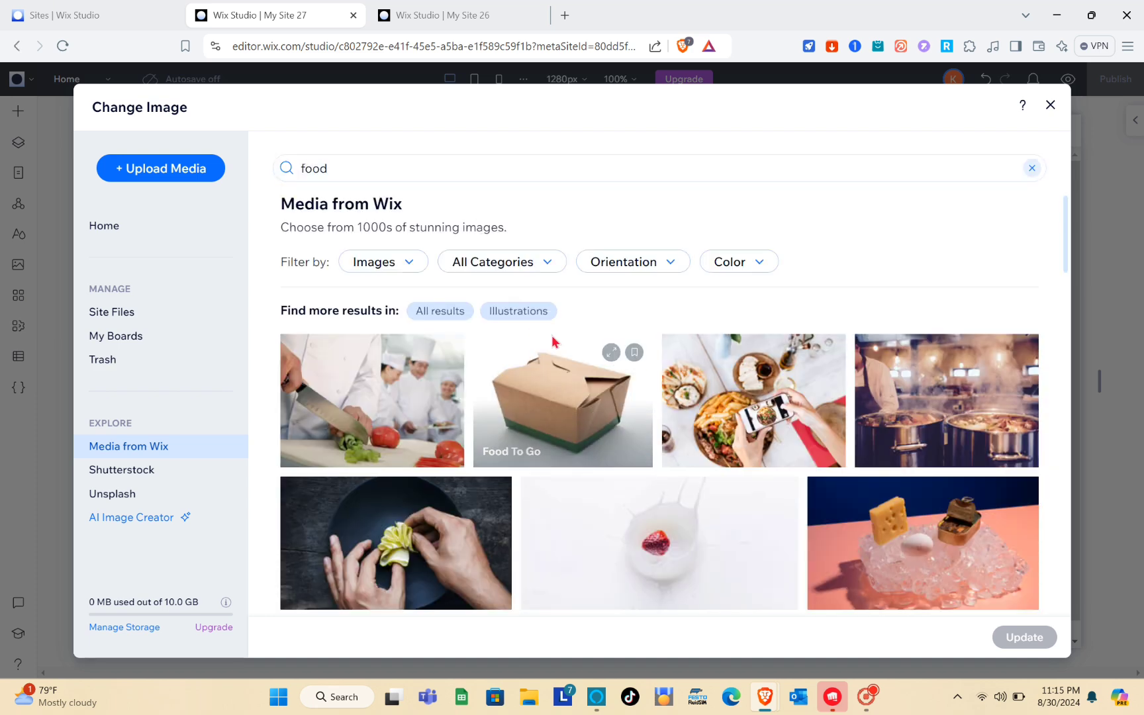
pyautogui.click(355, 401)
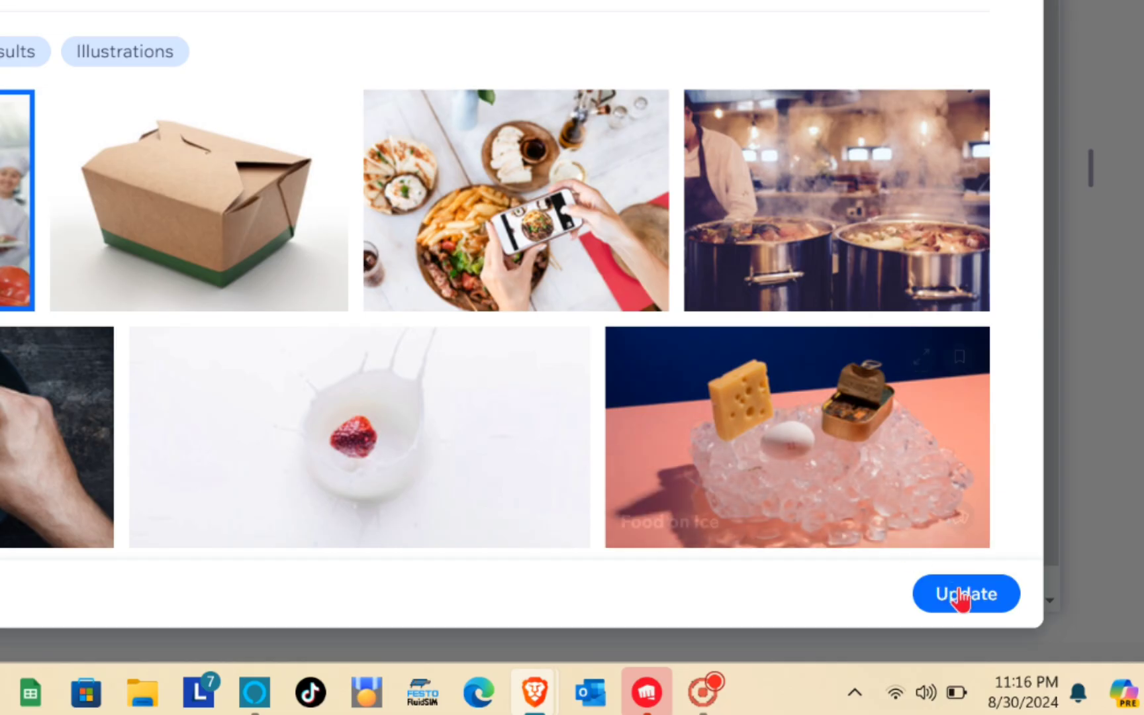
pyautogui.click(968, 593)
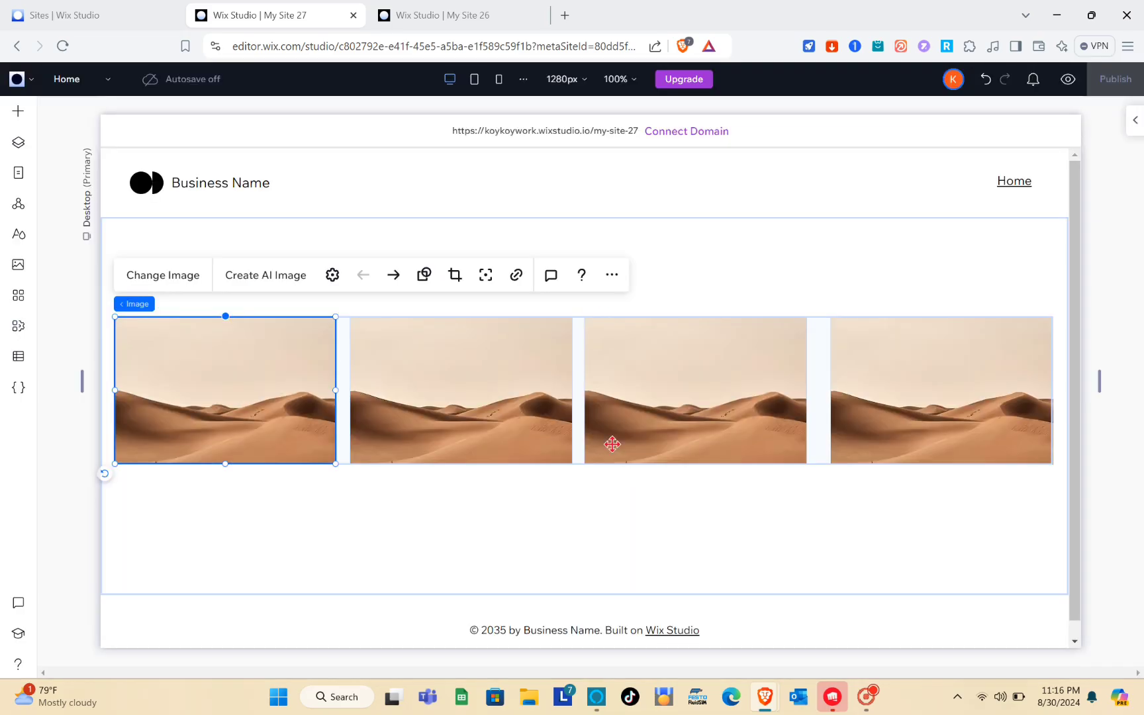
# Replace the third stacked image with the Food Styling on Plate photo from Media from Wix.
pyautogui.click(756, 370)
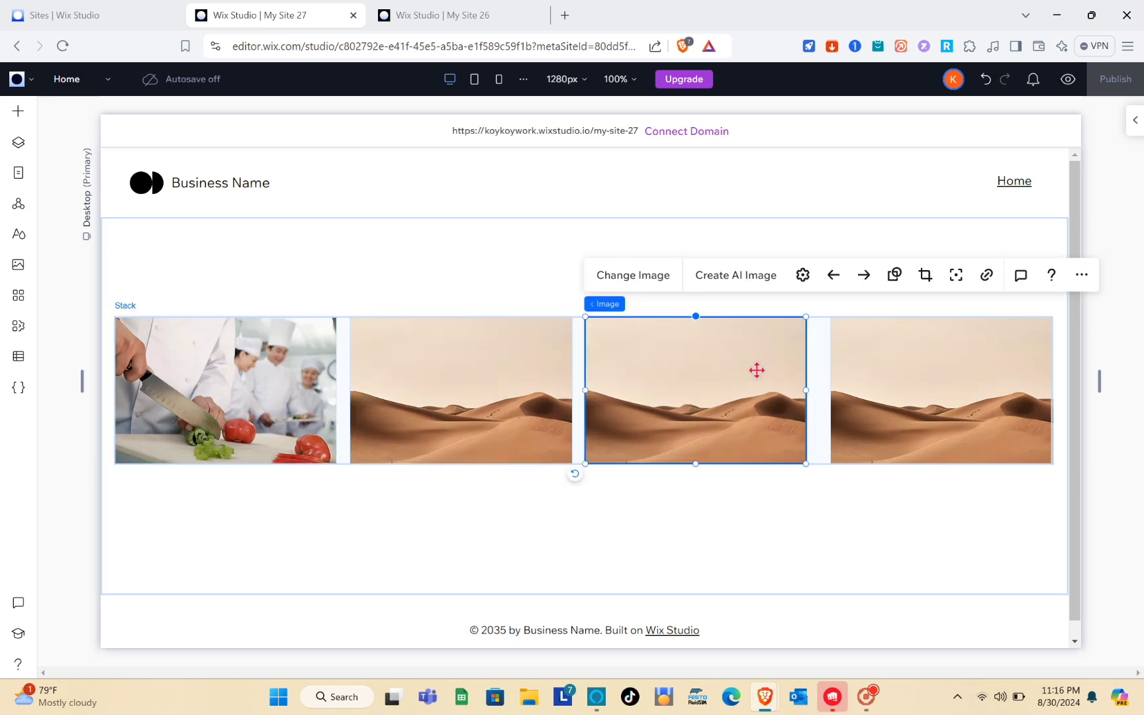
pyautogui.click(651, 282)
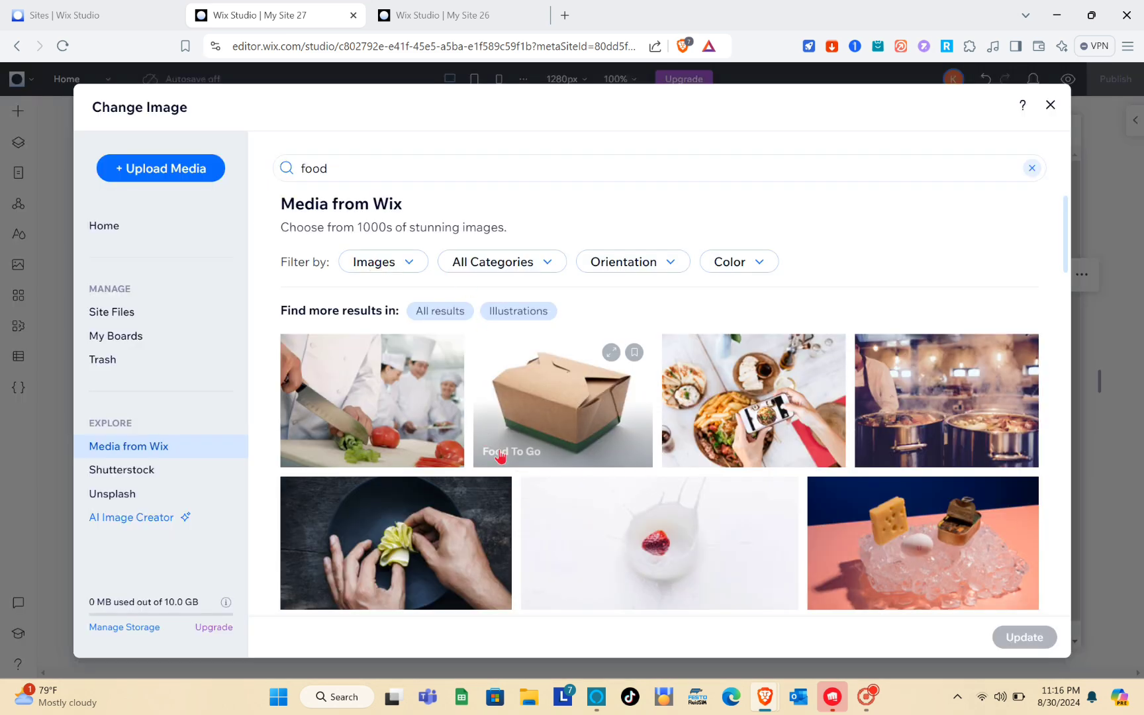
pyautogui.scroll(-2, 503, 430)
pyautogui.click(420, 455)
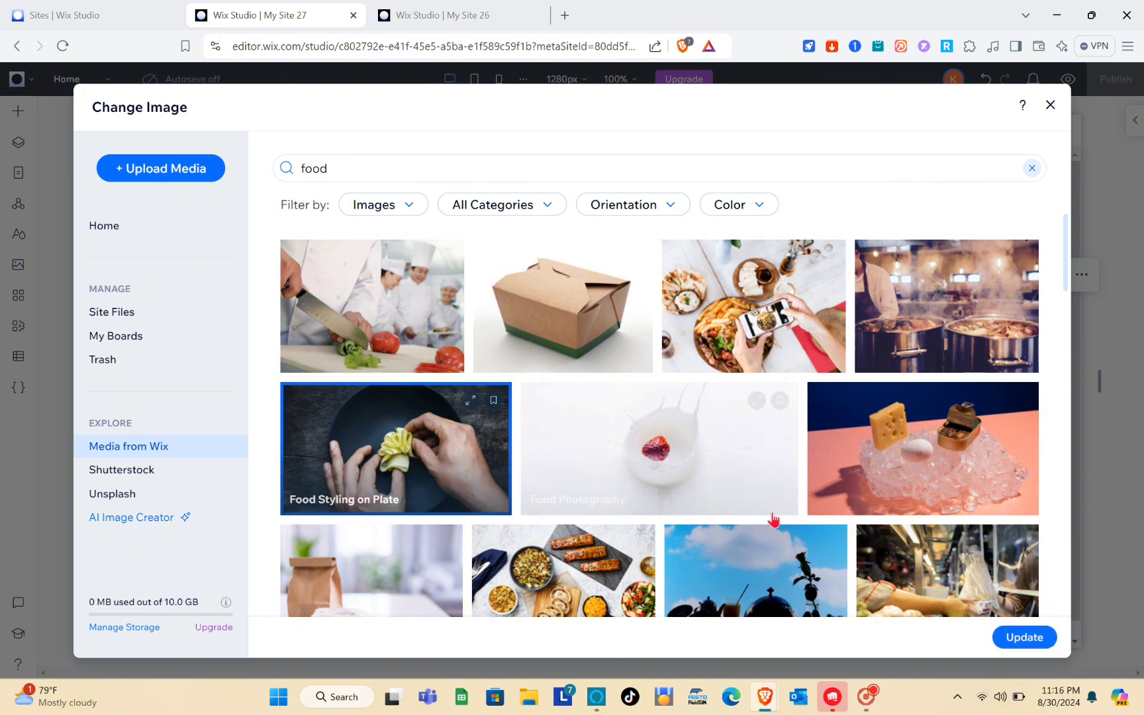
pyautogui.click(1016, 640)
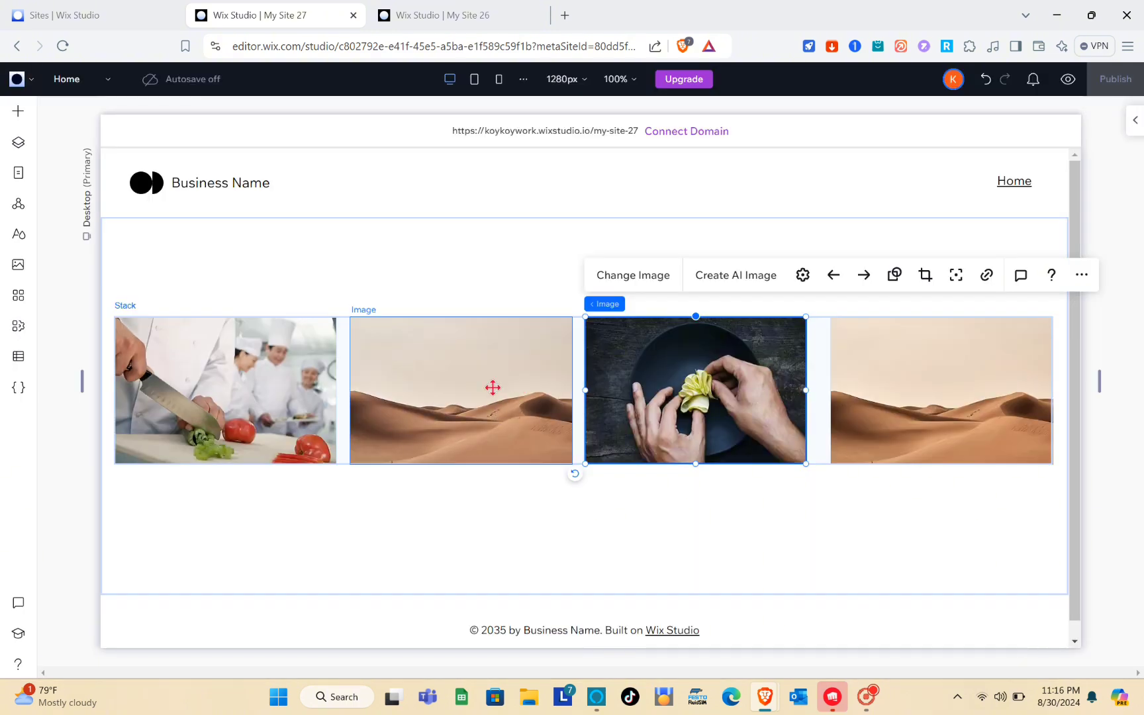
# Replace the second stacked image with the Food Styling on Plate photo from Media from Wix.
pyautogui.click(437, 407)
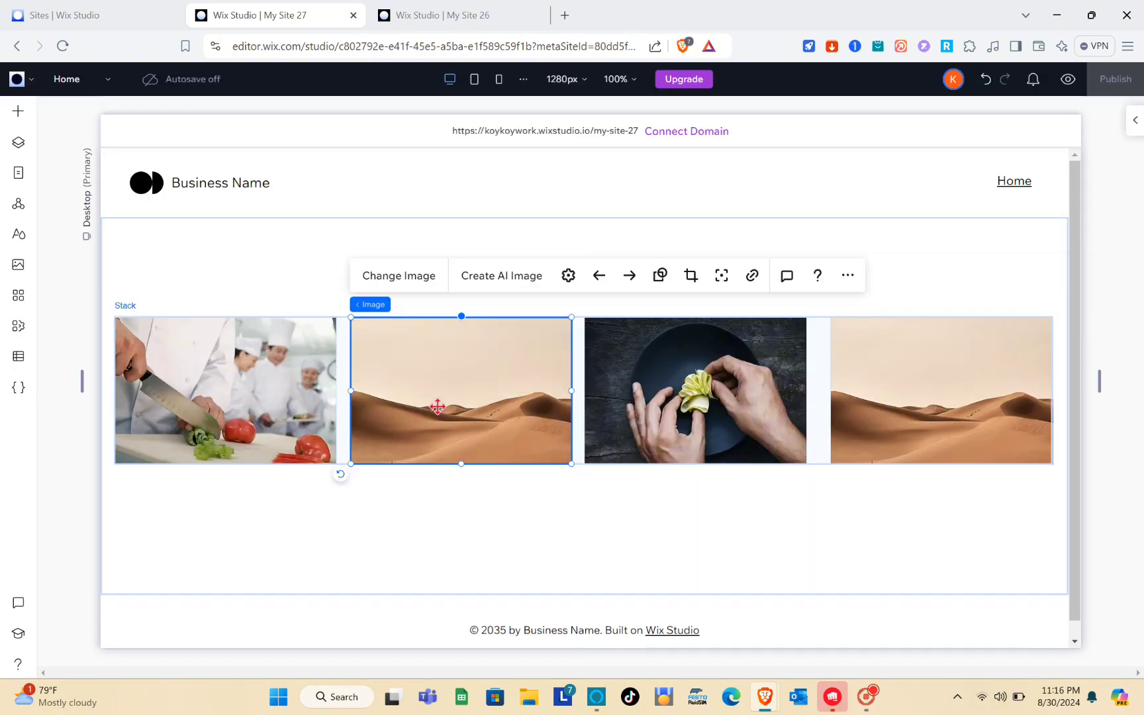
pyautogui.click(417, 285)
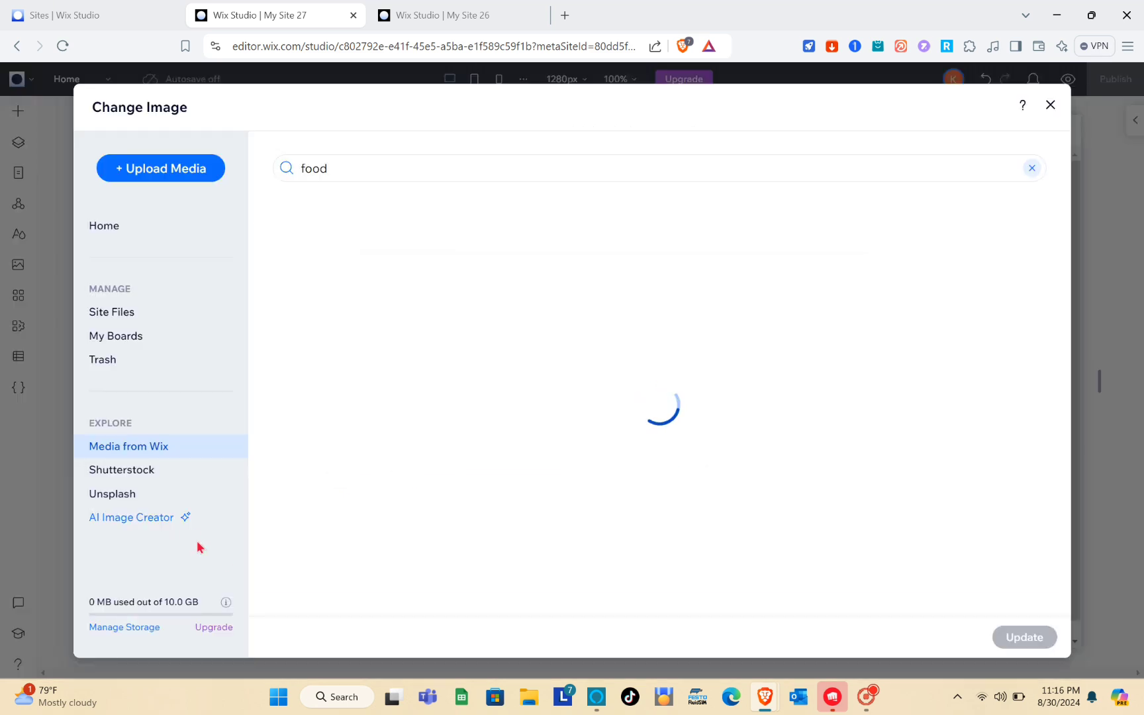
pyautogui.click(396, 543)
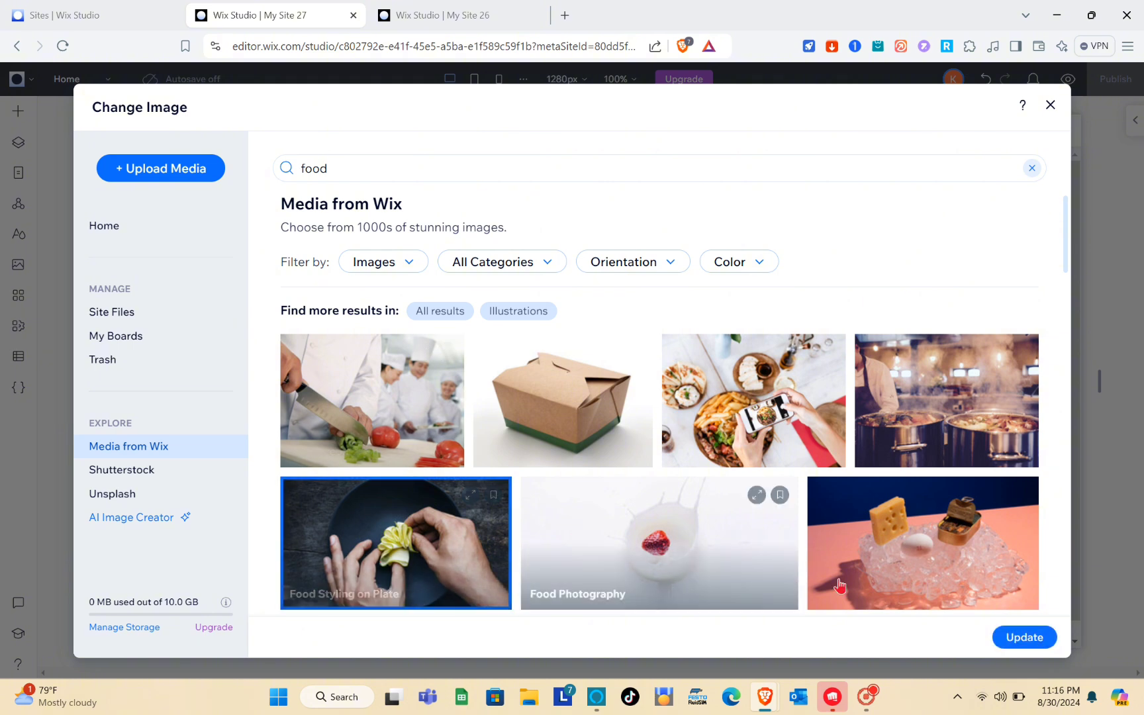
pyautogui.click(1024, 639)
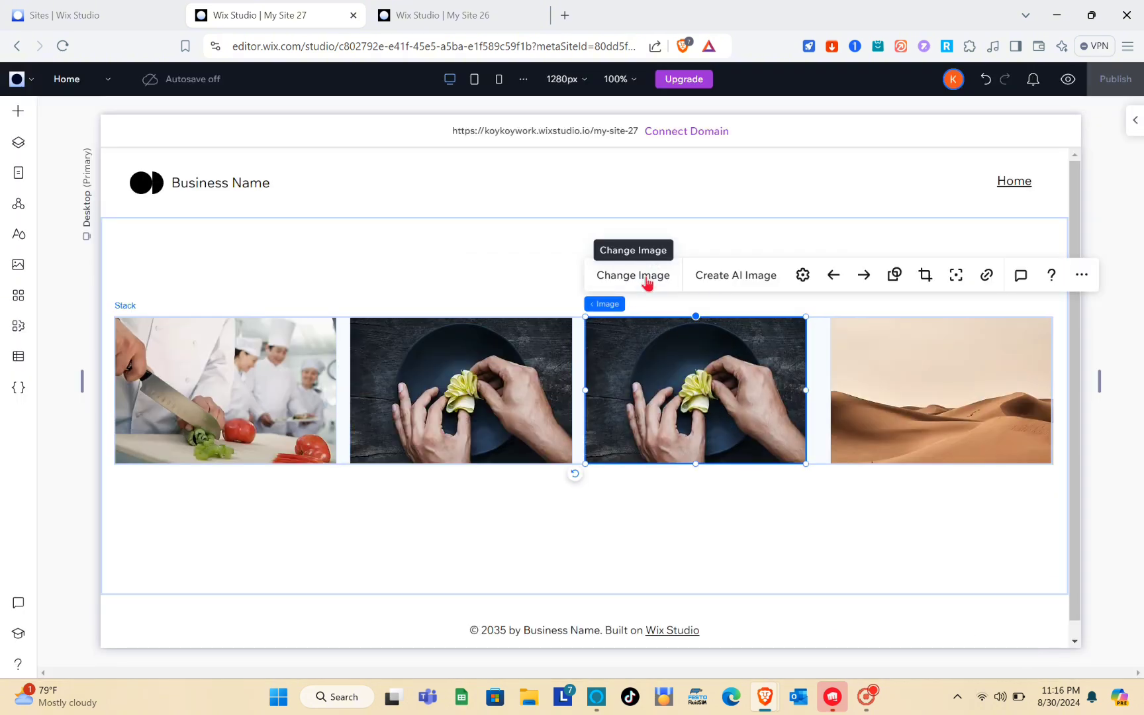
# Change the third stacked image to the Food Preparation photo of chefs chopping vegetables.
pyautogui.click(655, 271)
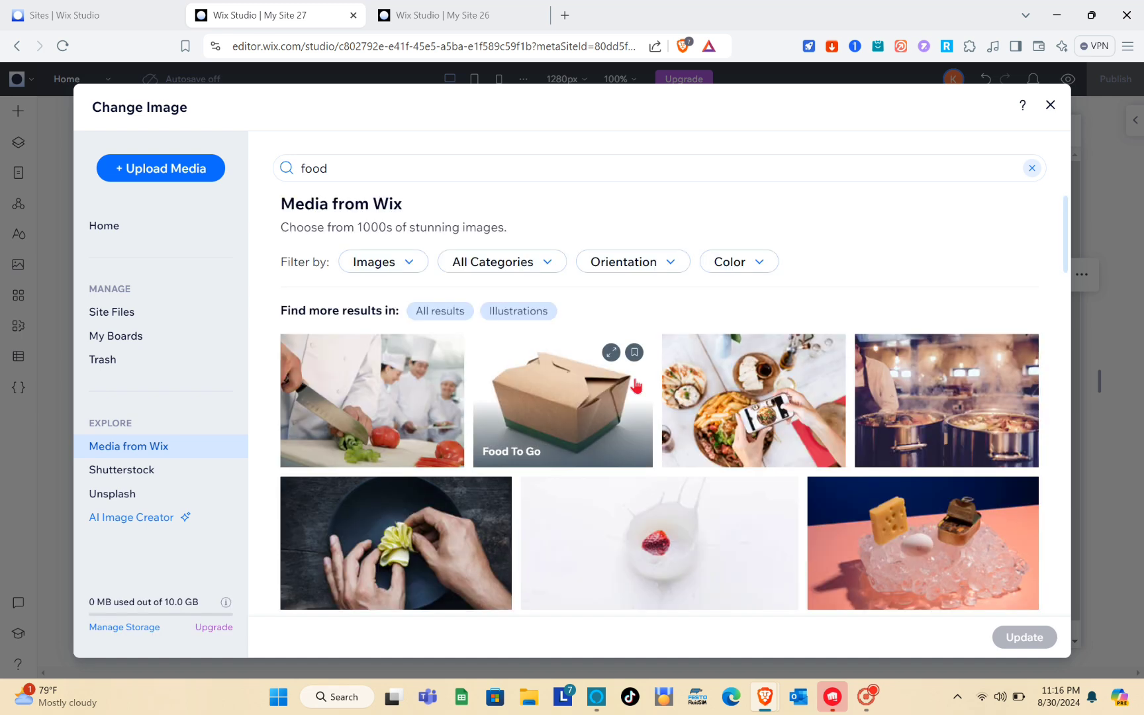
pyautogui.click(384, 376)
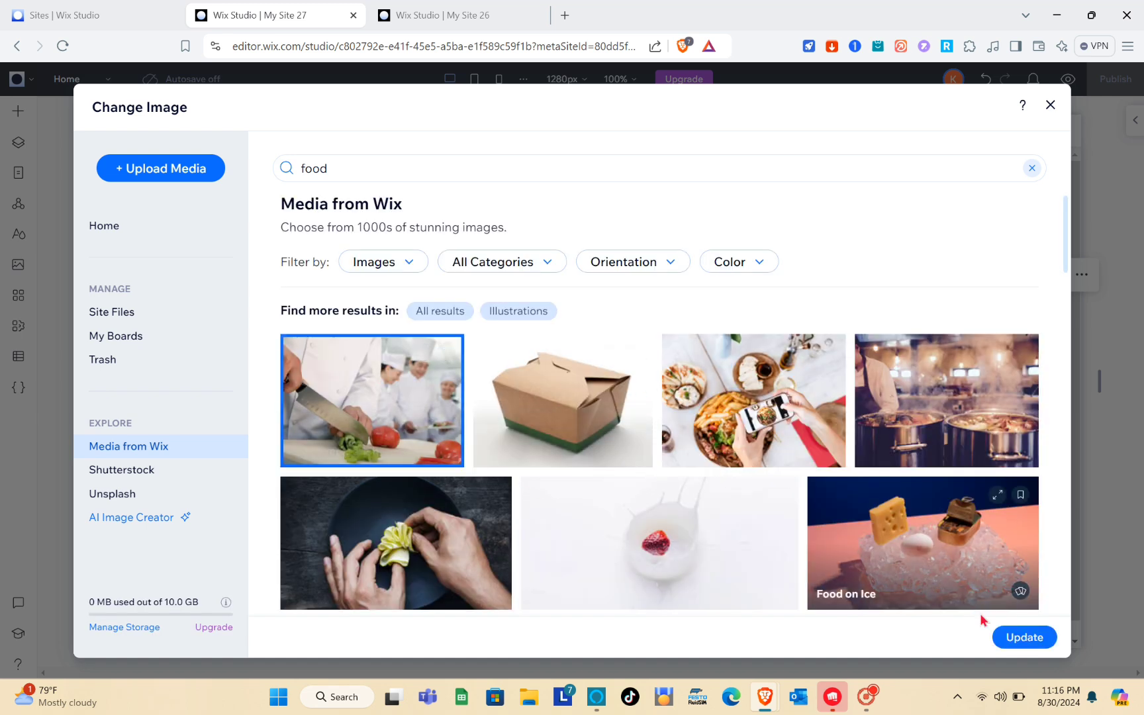
pyautogui.click(1013, 638)
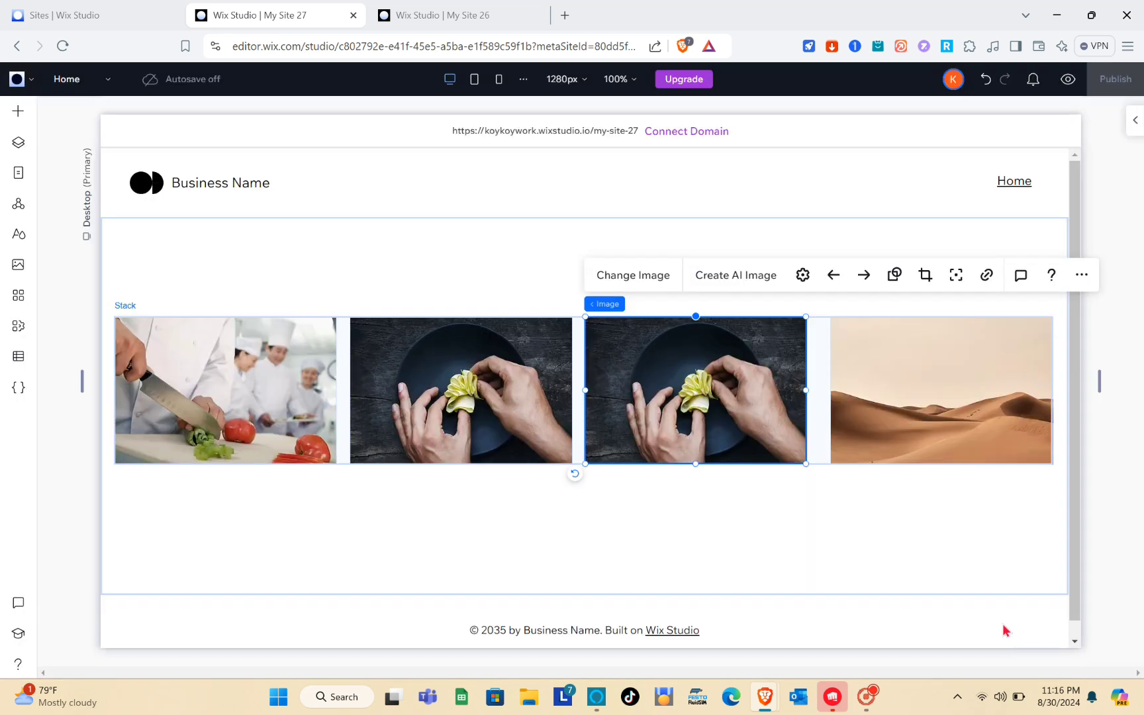
# Replace the fourth stacked image with the Food Styling on Plate photo from Media from Wix.
pyautogui.click(879, 381)
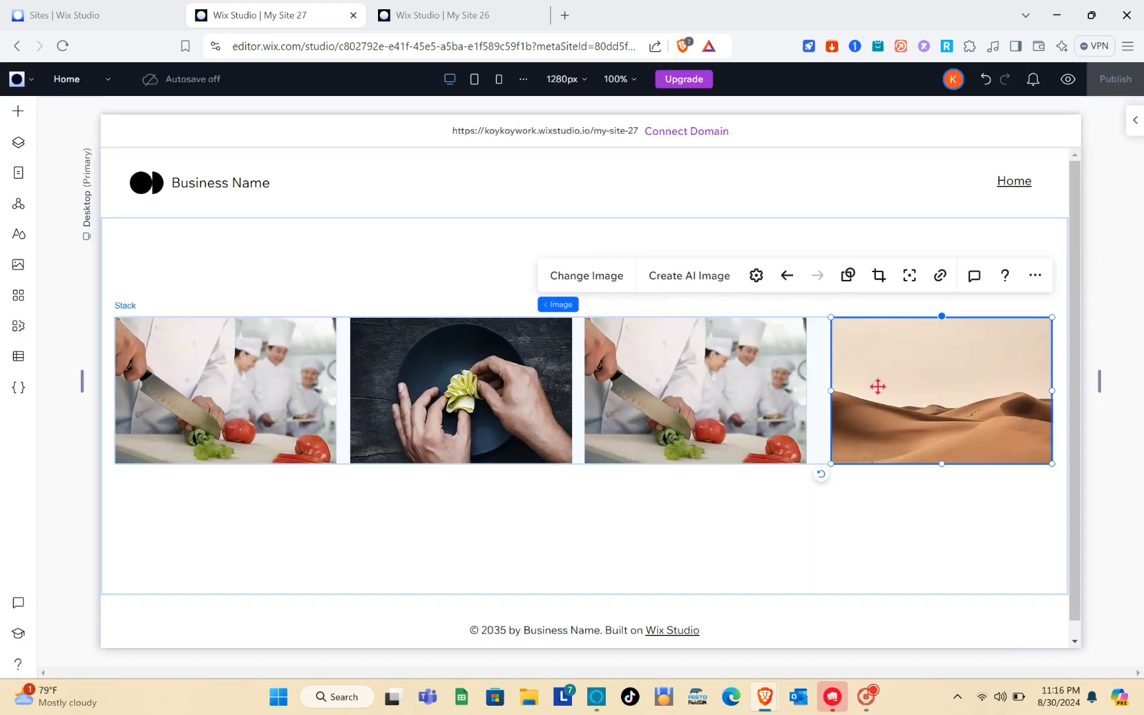
pyautogui.click(564, 282)
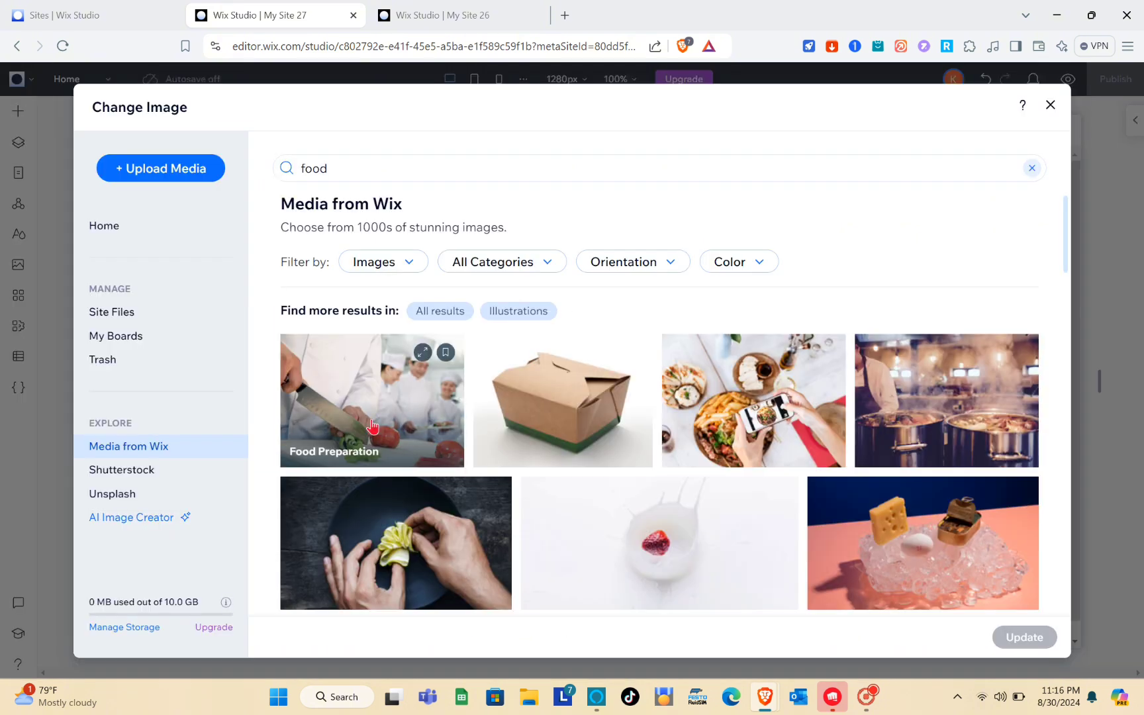
pyautogui.click(384, 569)
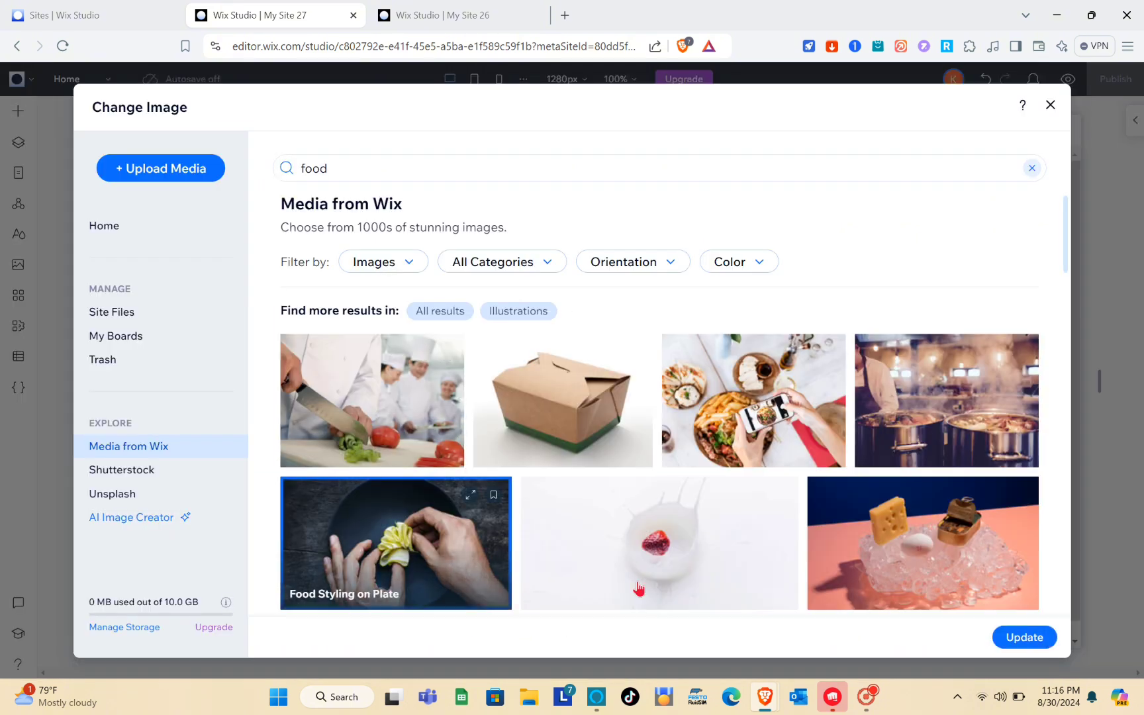
pyautogui.click(1024, 638)
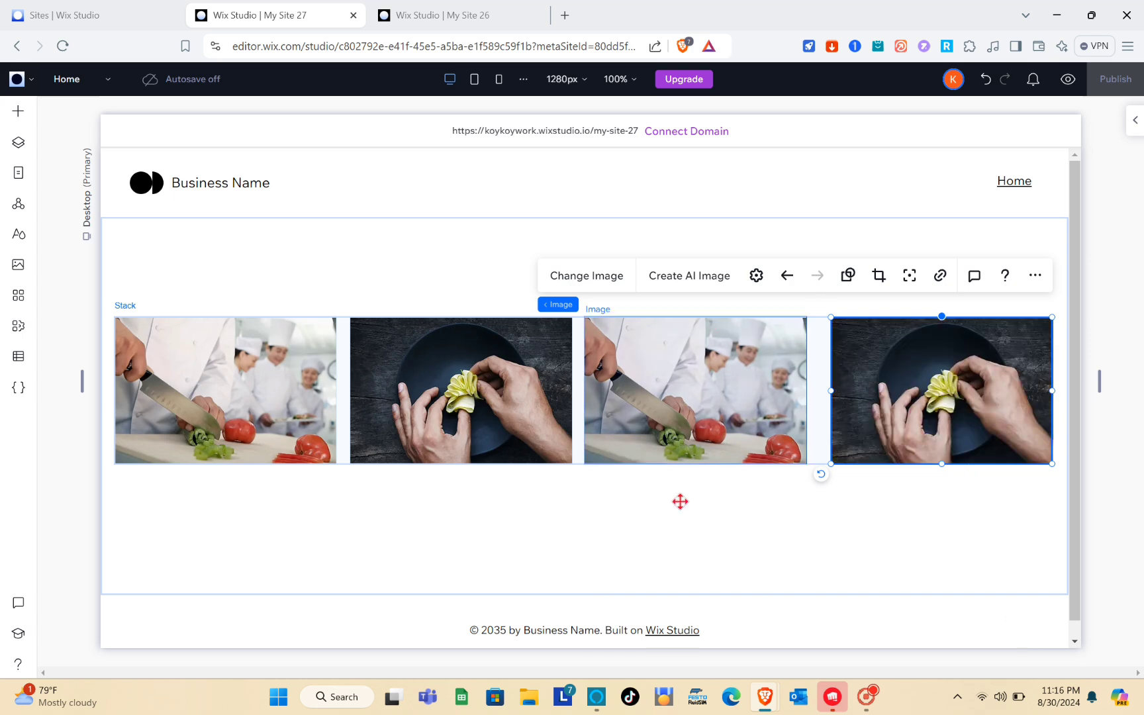
pyautogui.click(467, 264)
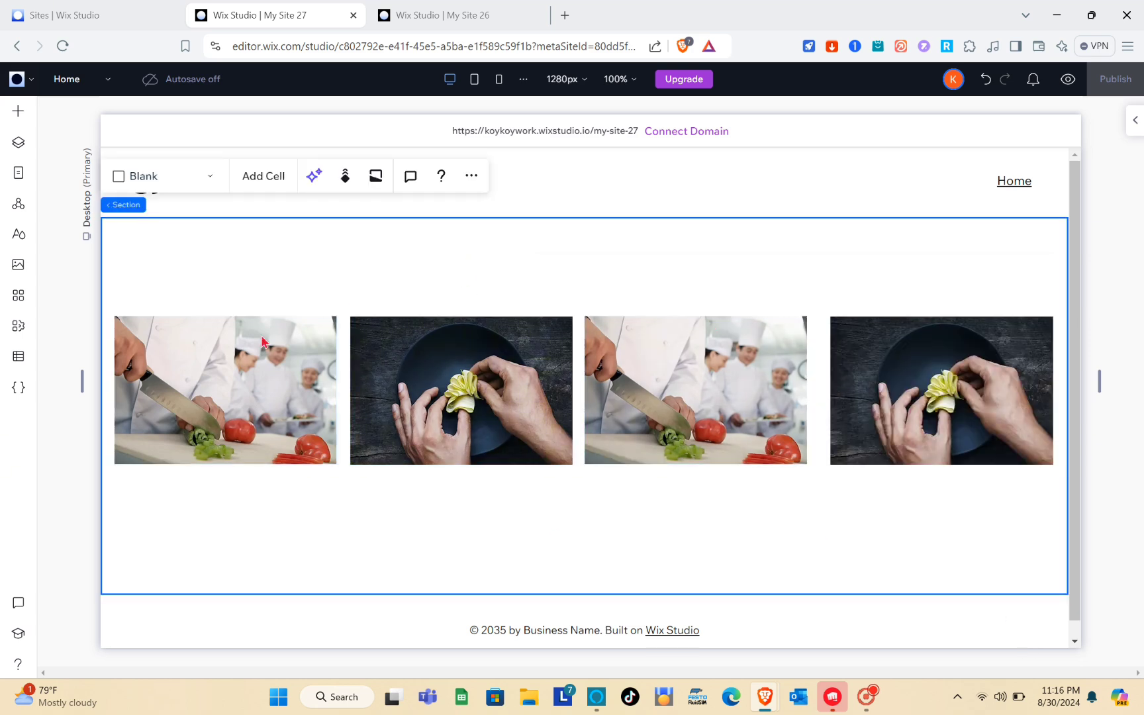
# Add a Cross loop animation to the whole horizontal image stack.
pyautogui.click(228, 380)
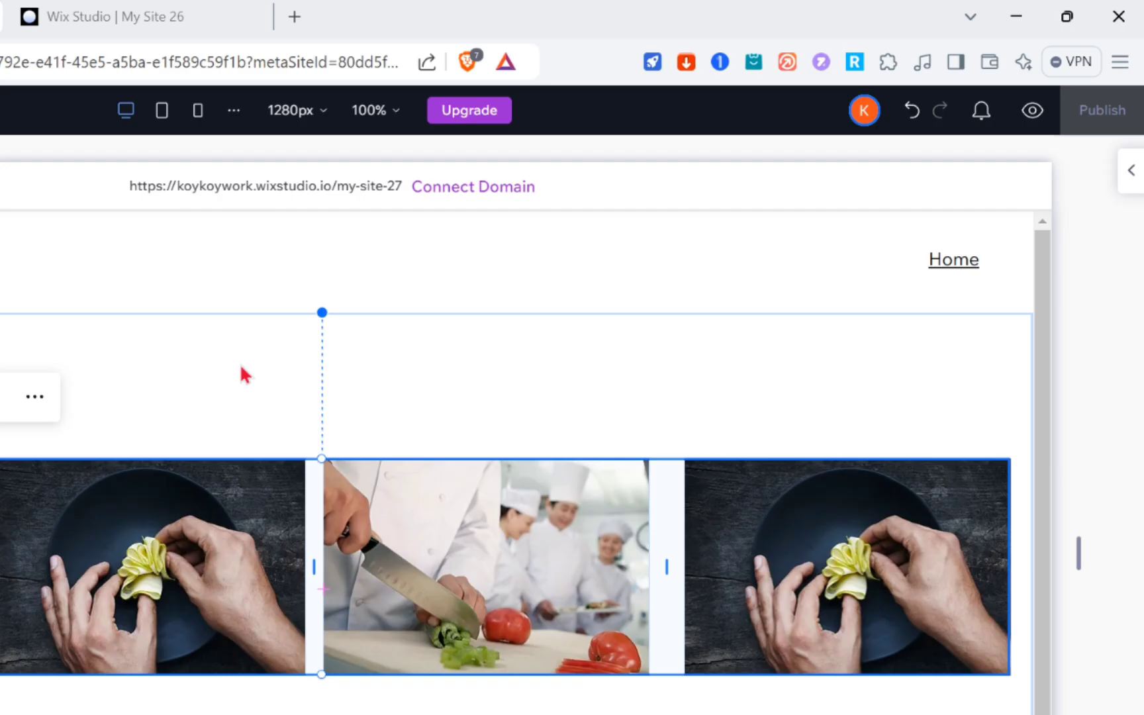
pyautogui.click(1126, 172)
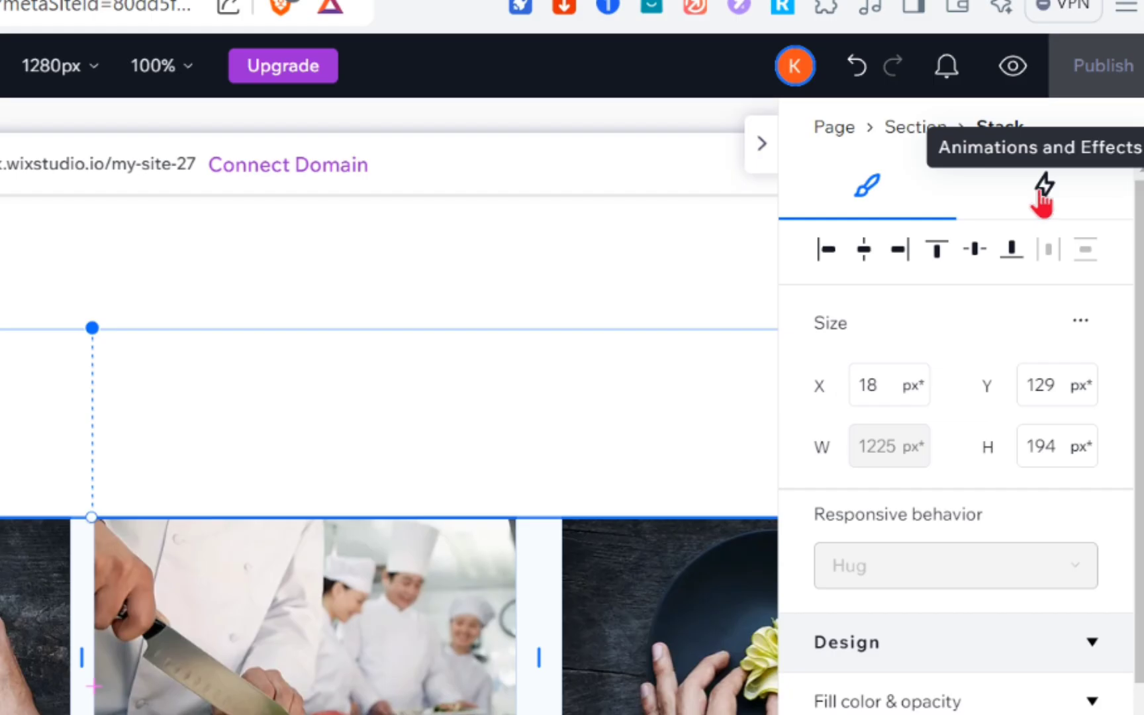
pyautogui.click(1043, 198)
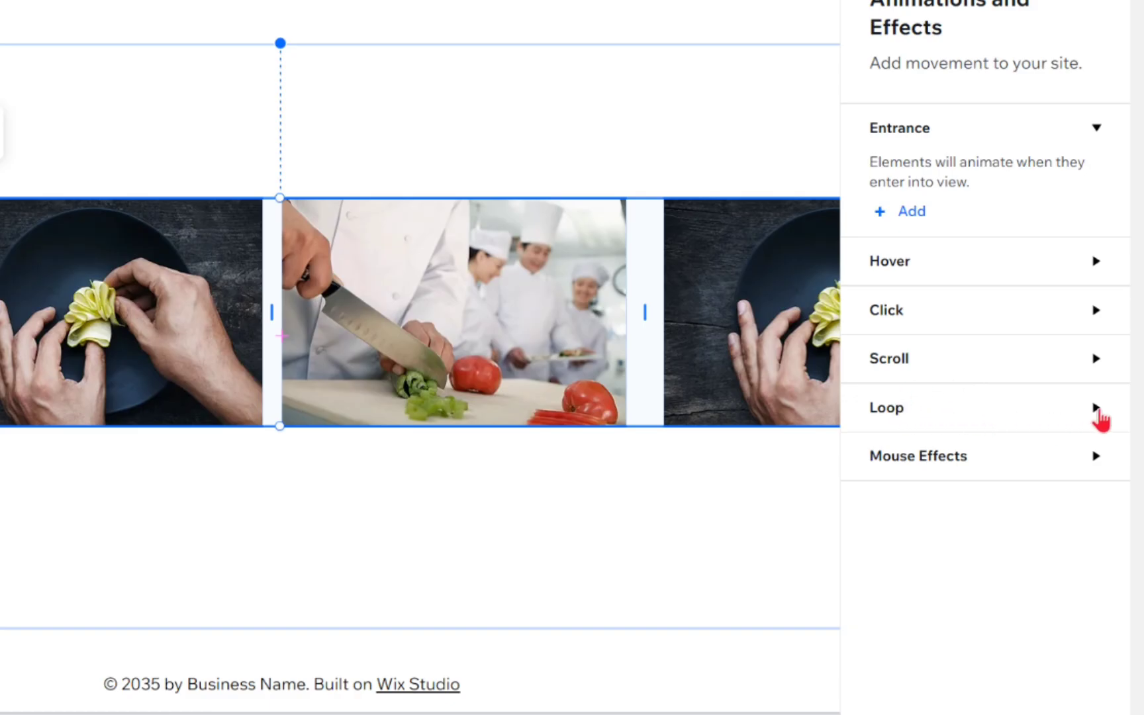
pyautogui.click(1096, 409)
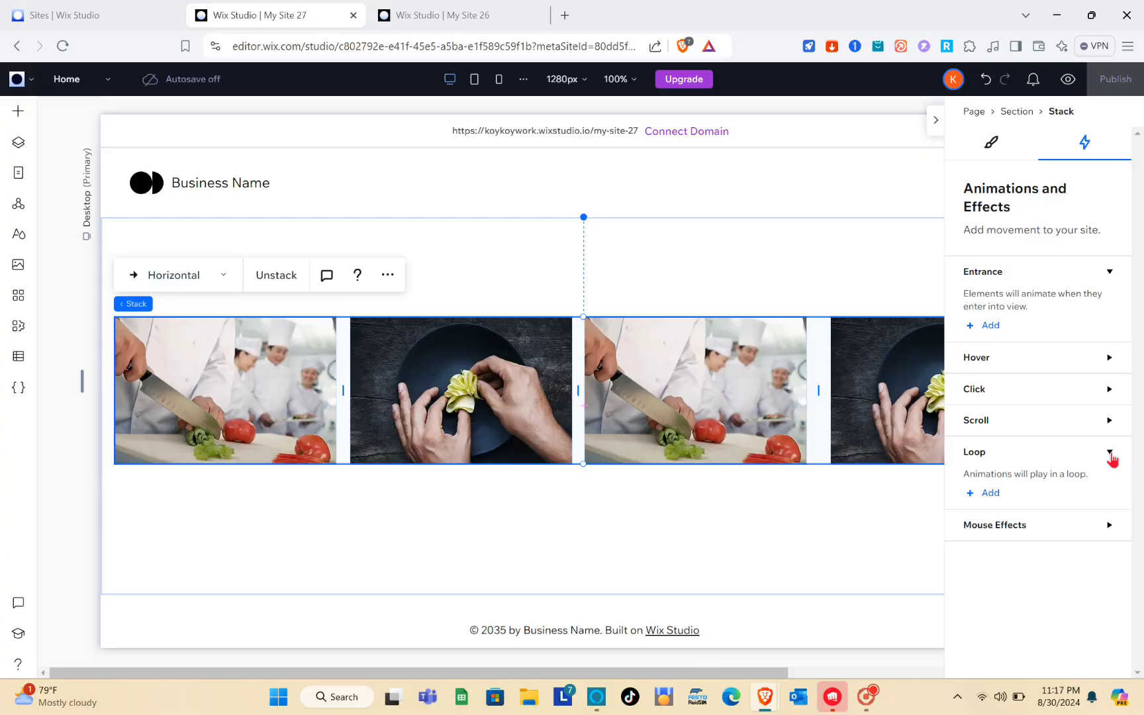
pyautogui.click(990, 493)
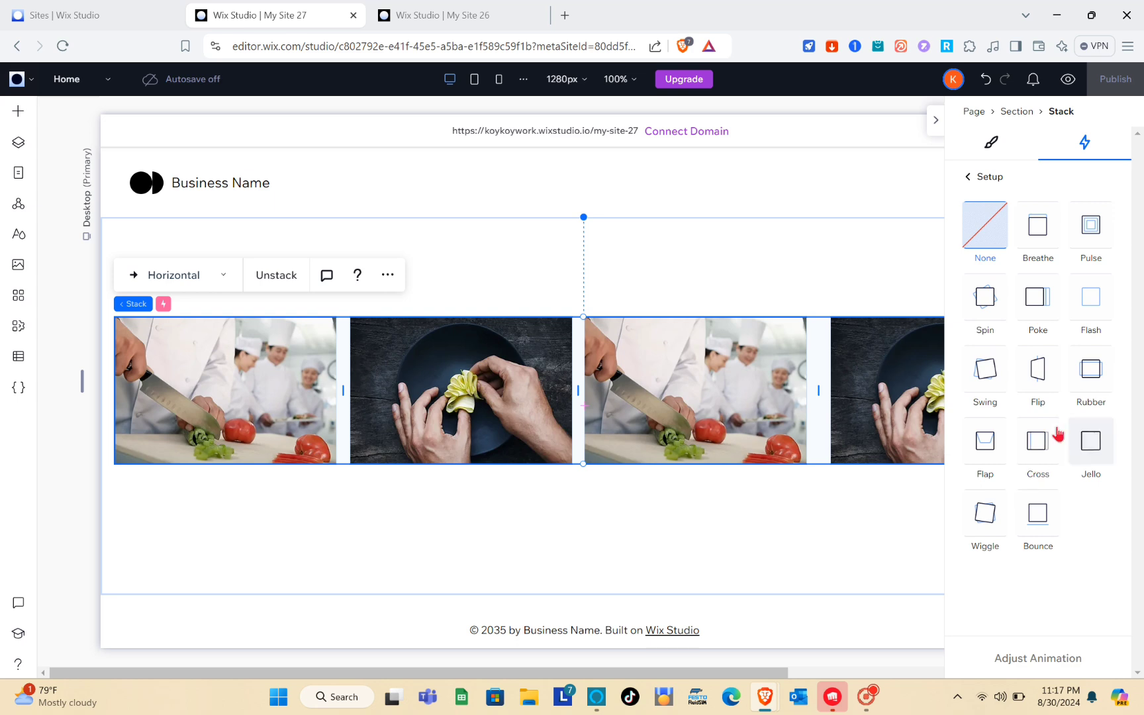
pyautogui.click(1040, 446)
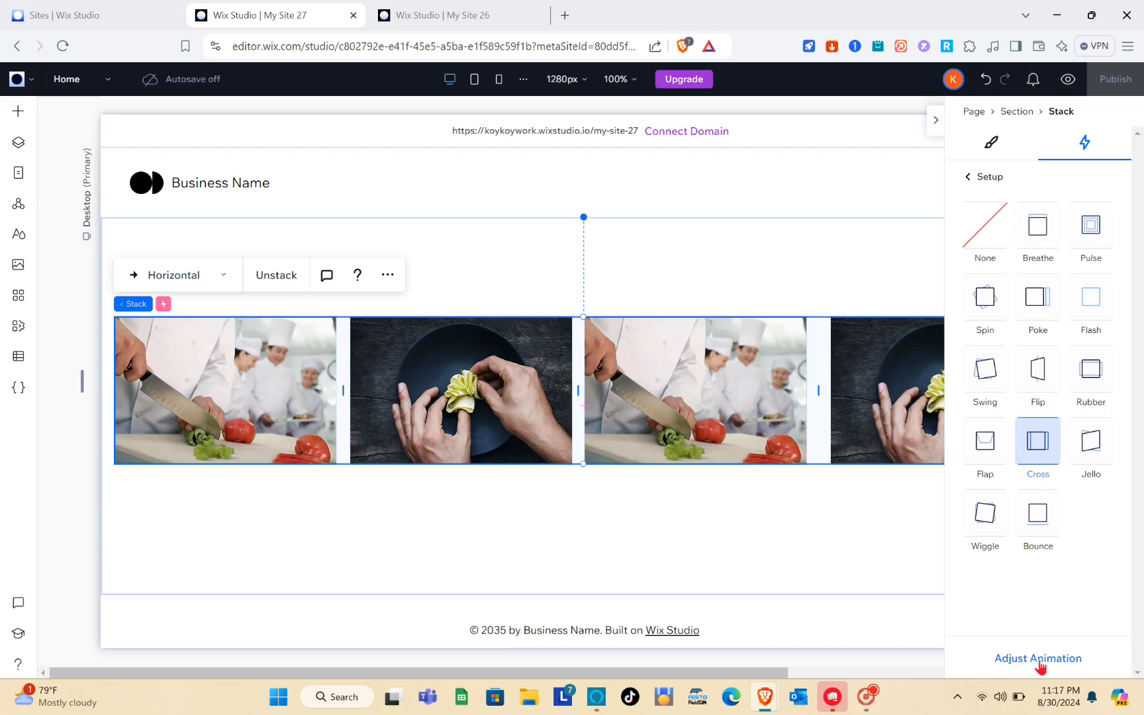
# Set the stack's Cross animation direction to From left and preview the animation.
pyautogui.click(1037, 659)
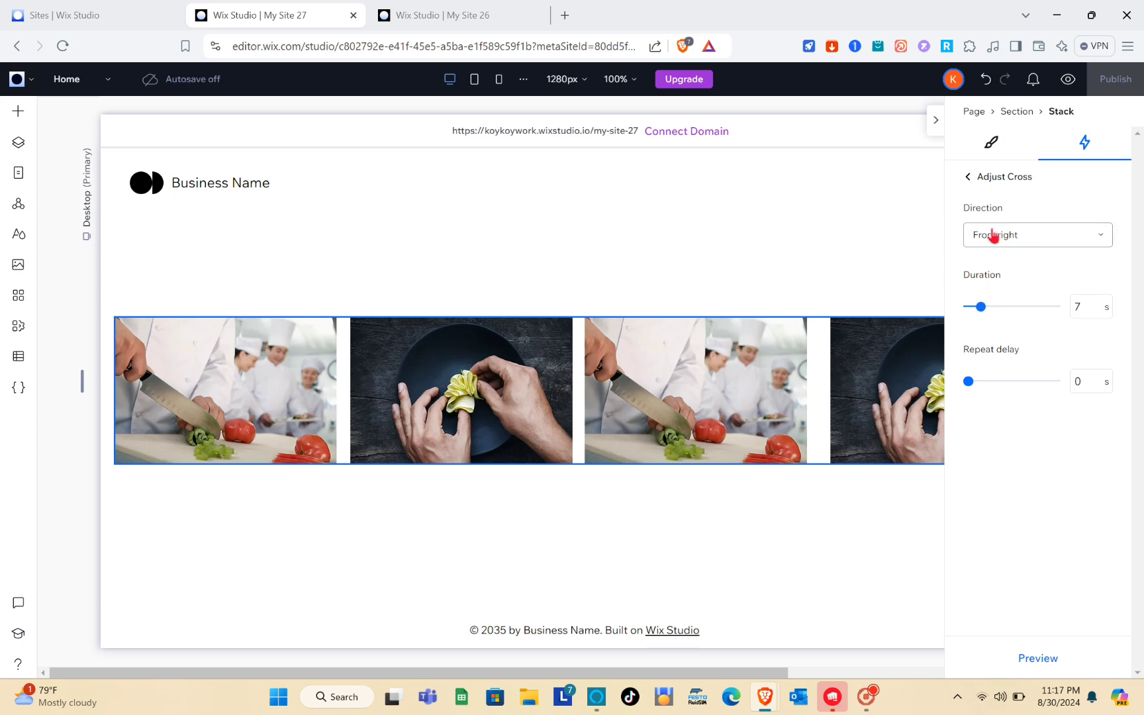
pyautogui.click(1018, 242)
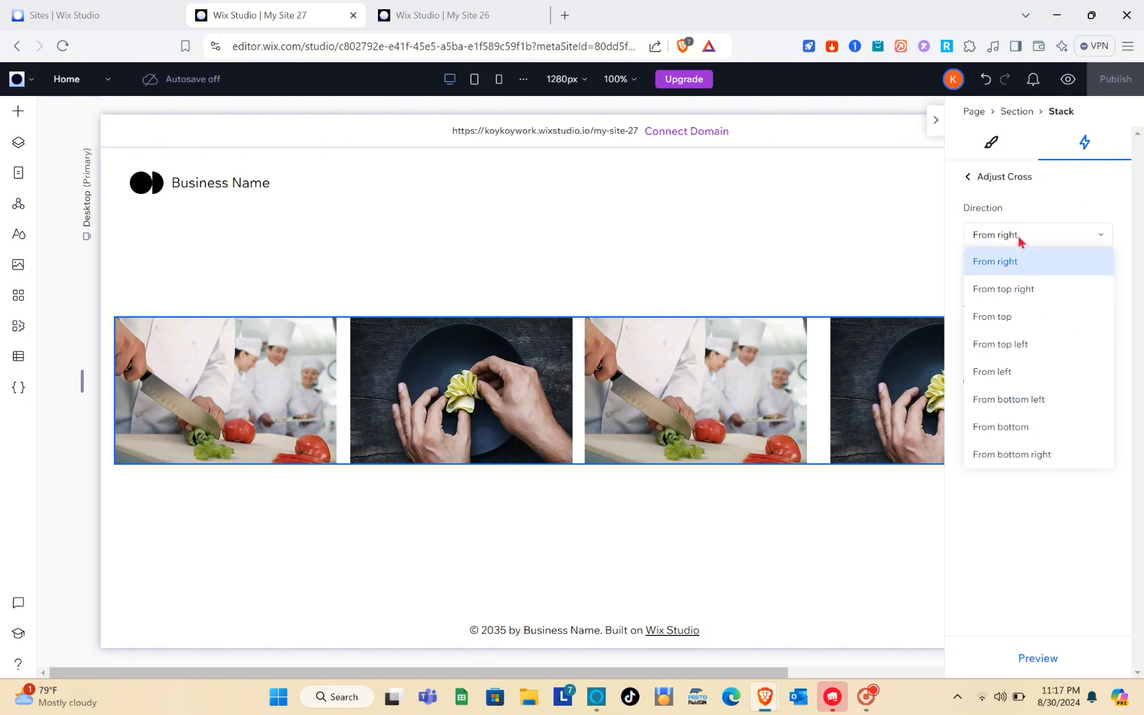
pyautogui.click(1006, 373)
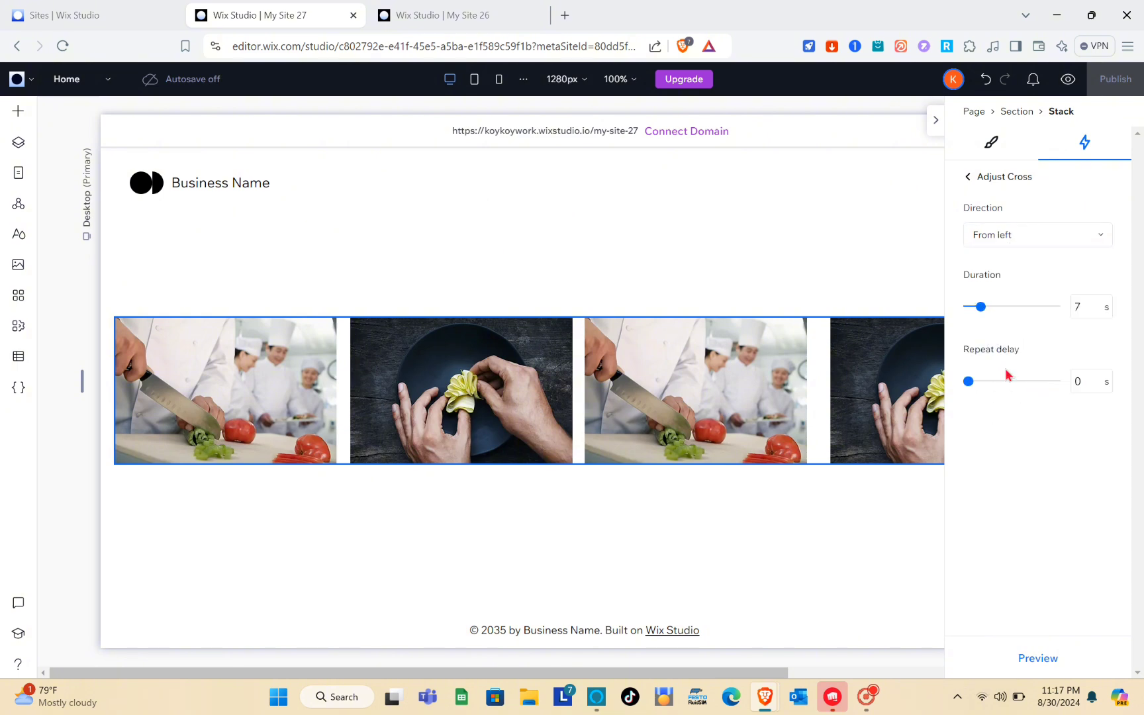
pyautogui.click(1034, 661)
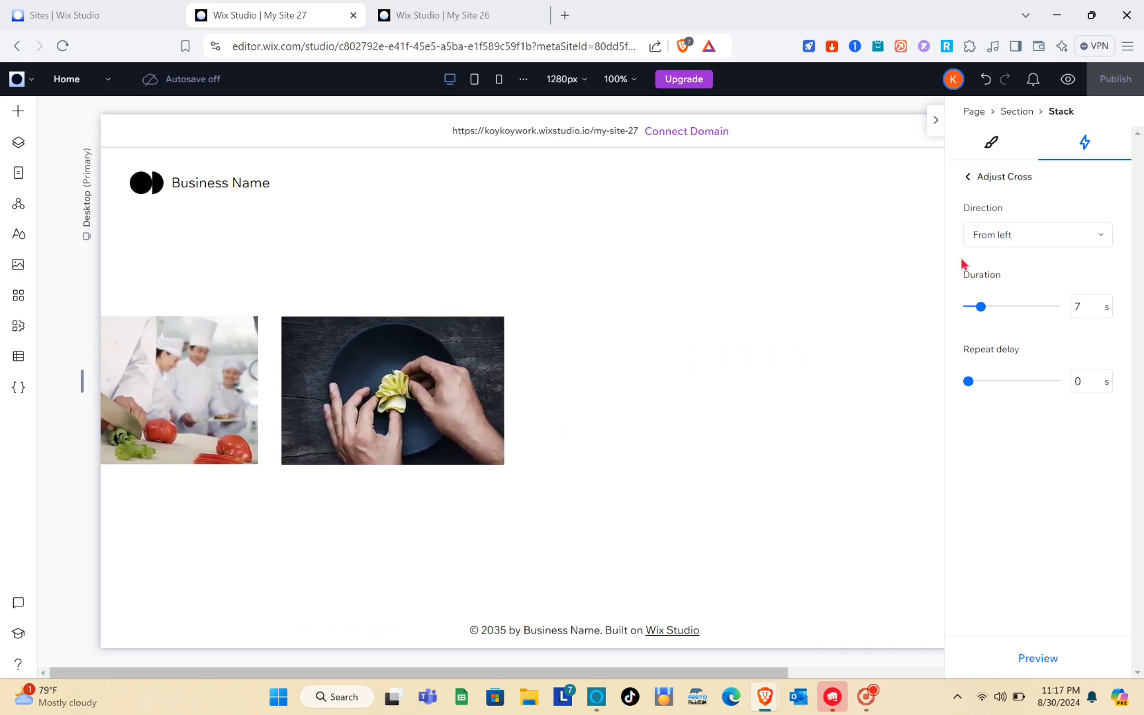
pyautogui.click(935, 122)
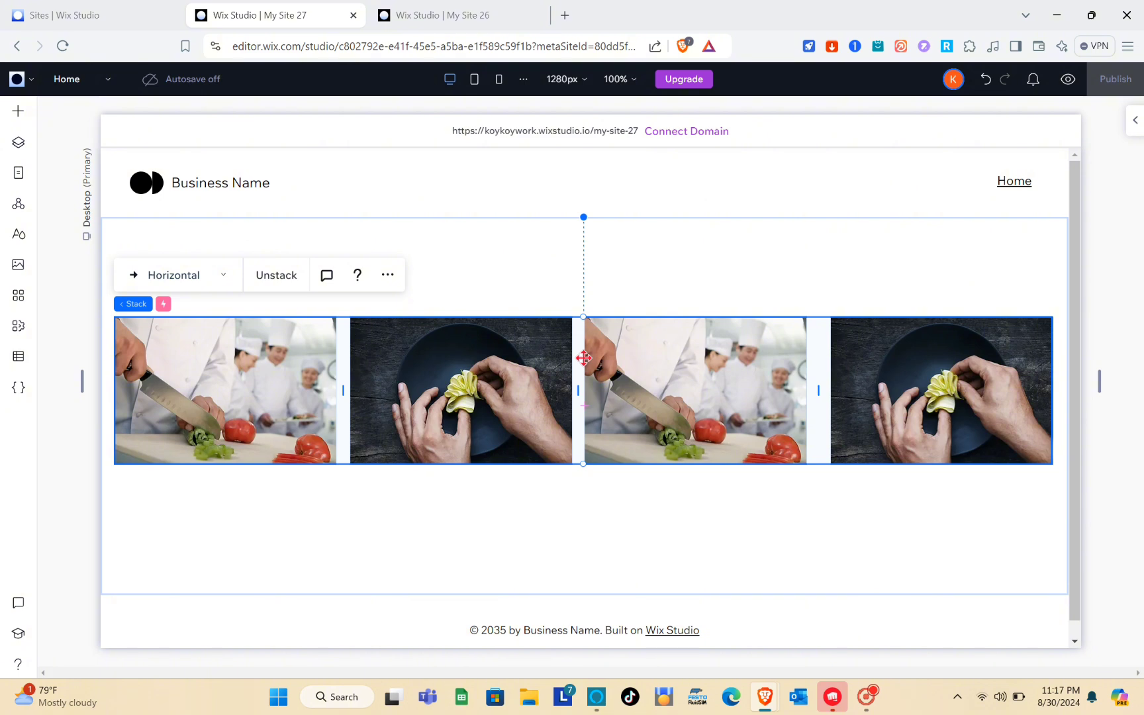
# Duplicate the animated stack, place the copy in line just past the original's fourth image, and preview the site.
pyautogui.moveTo(583, 358); pyautogui.dragTo(245, 409)
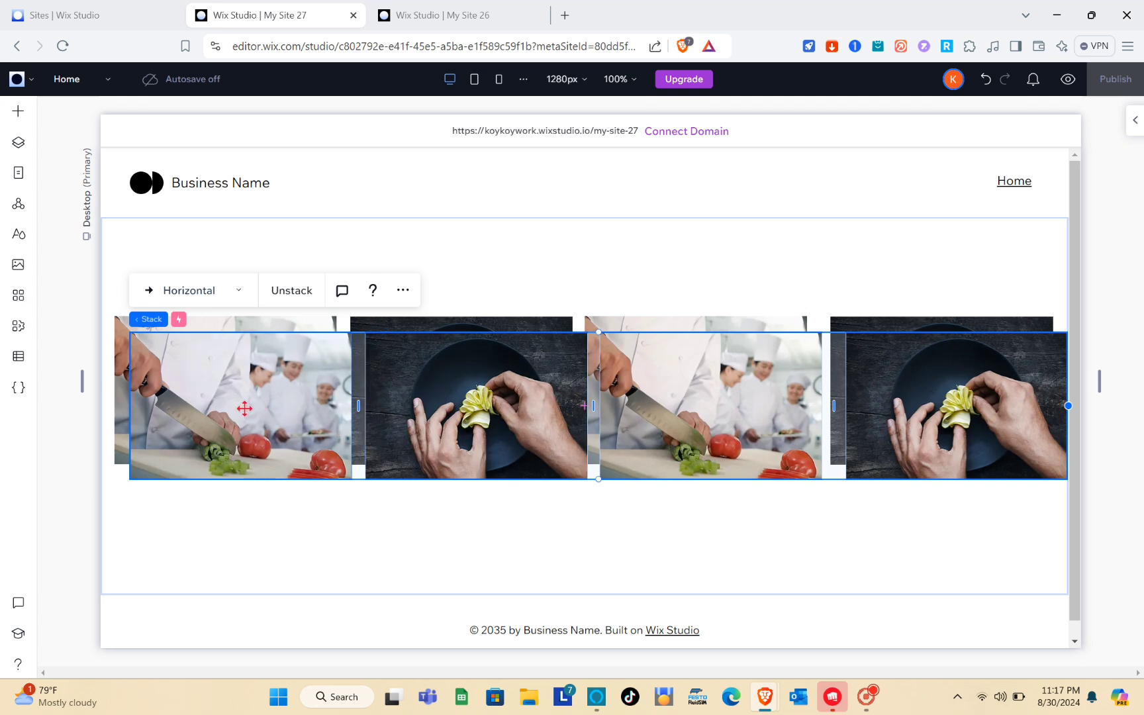
pyautogui.moveTo(338, 421); pyautogui.dragTo(1086, 395)
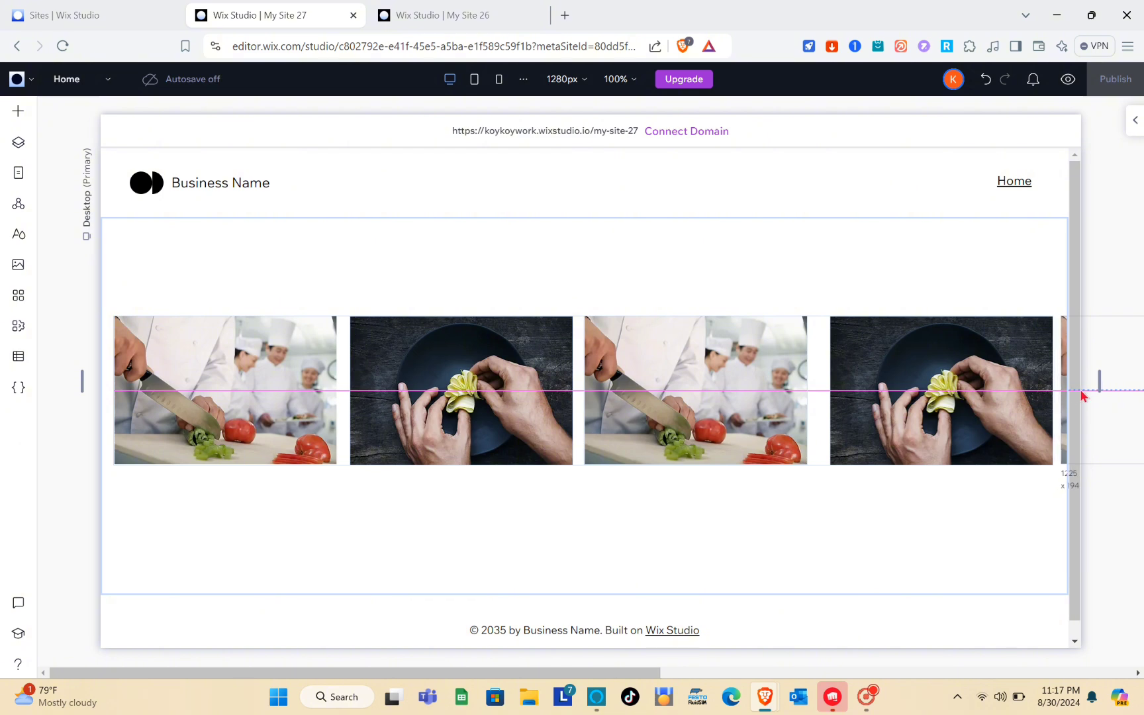
pyautogui.moveTo(1081, 392); pyautogui.dragTo(1082, 391)
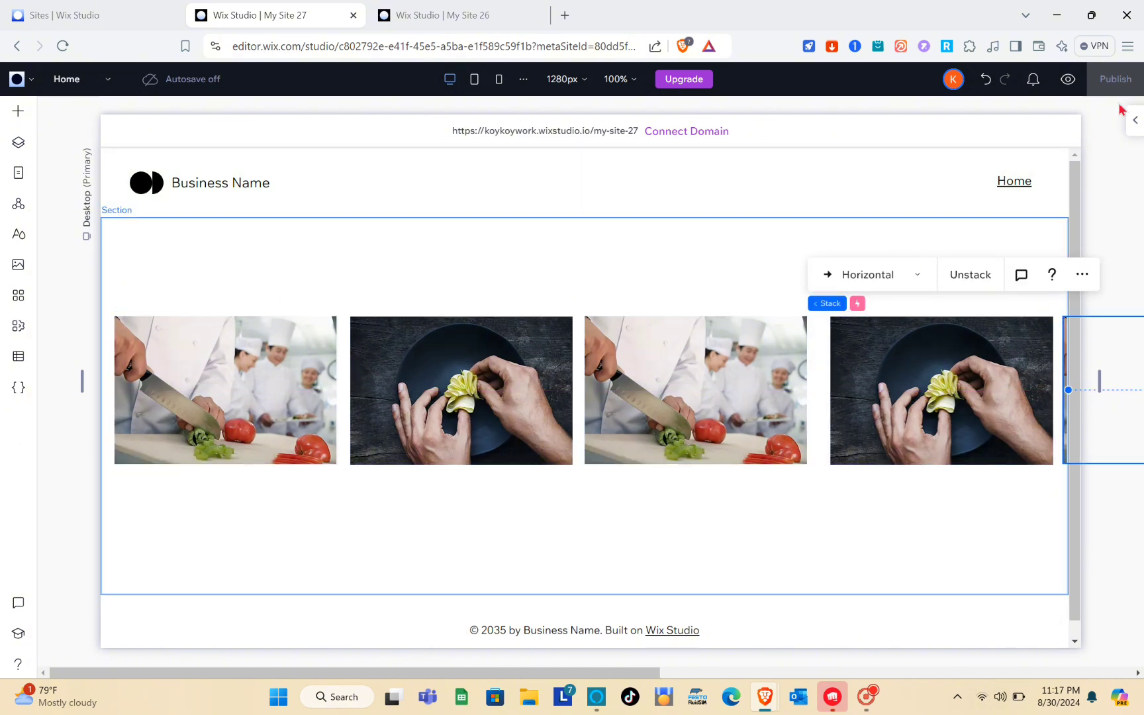
pyautogui.click(1068, 79)
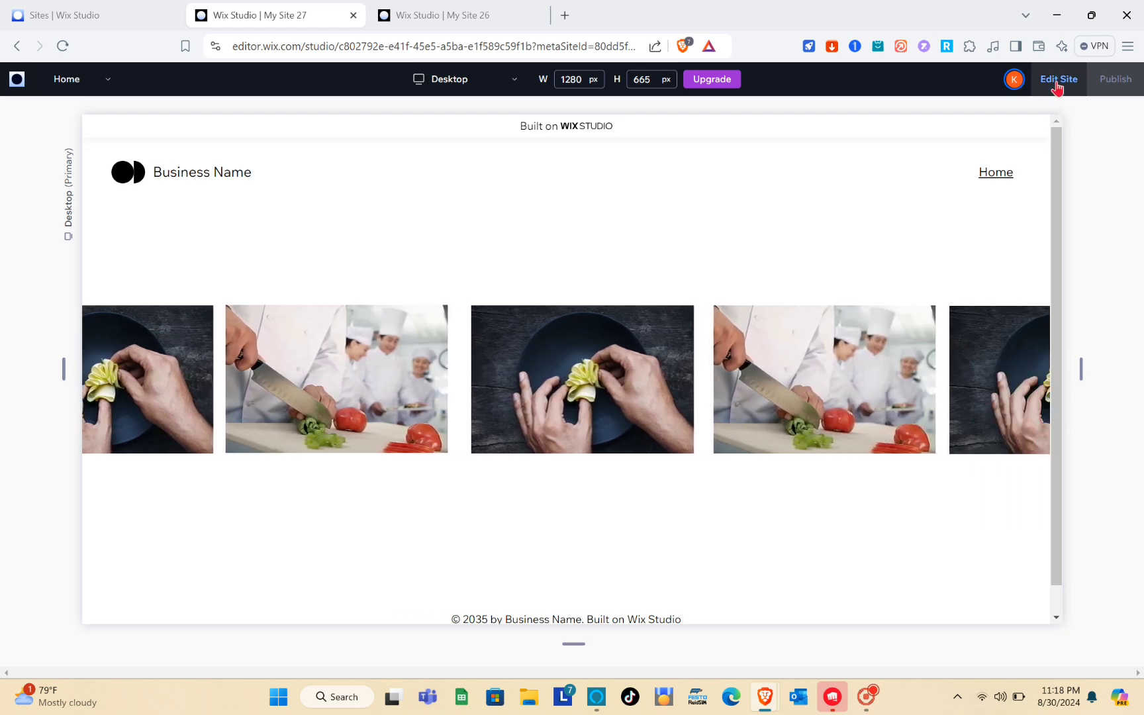
pyautogui.click(1058, 80)
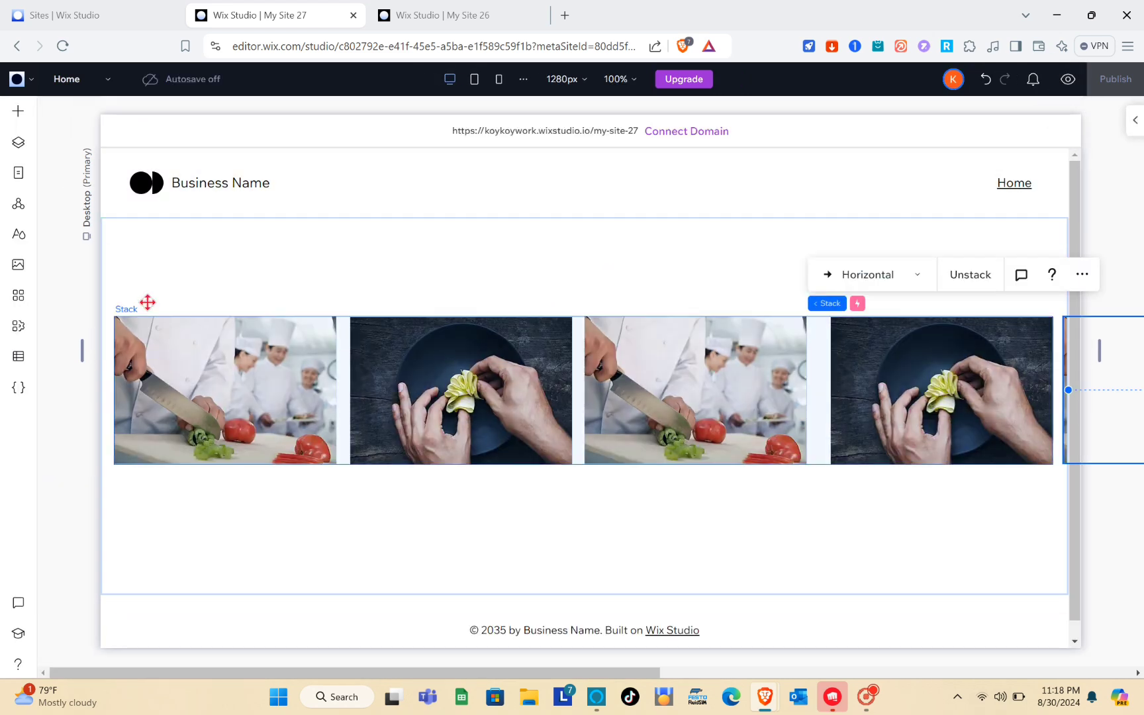
# Add a Heading 1 text element to the section and place it above the first images of the stack.
pyautogui.click(143, 267)
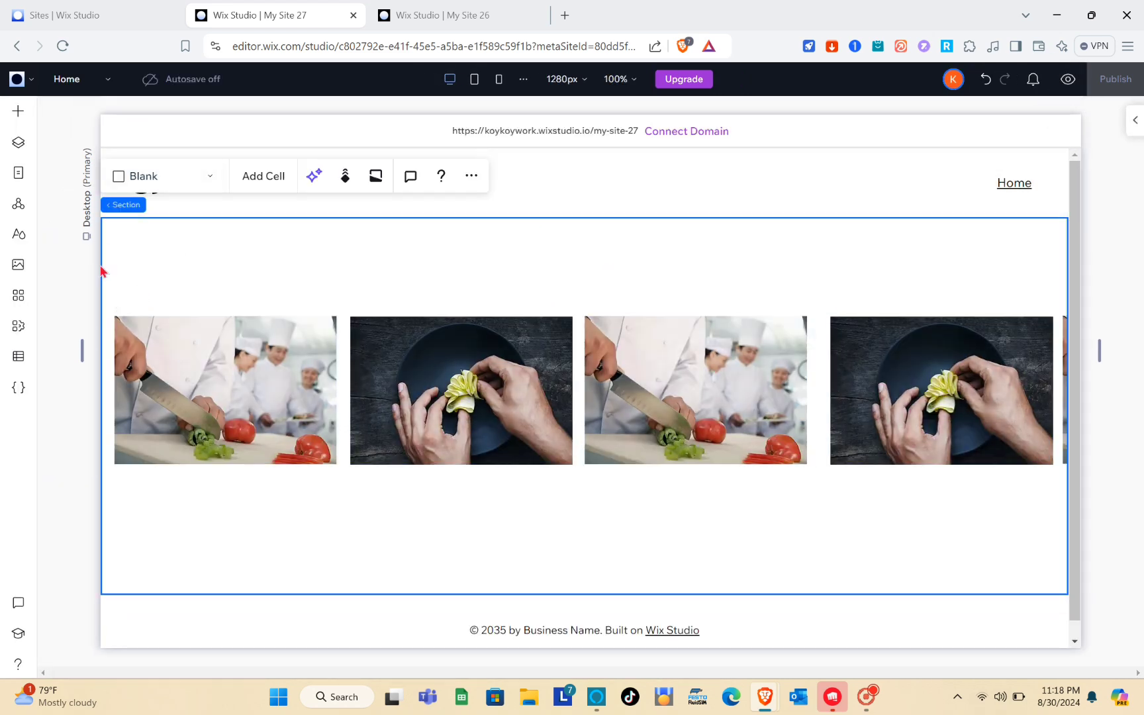
pyautogui.click(17, 112)
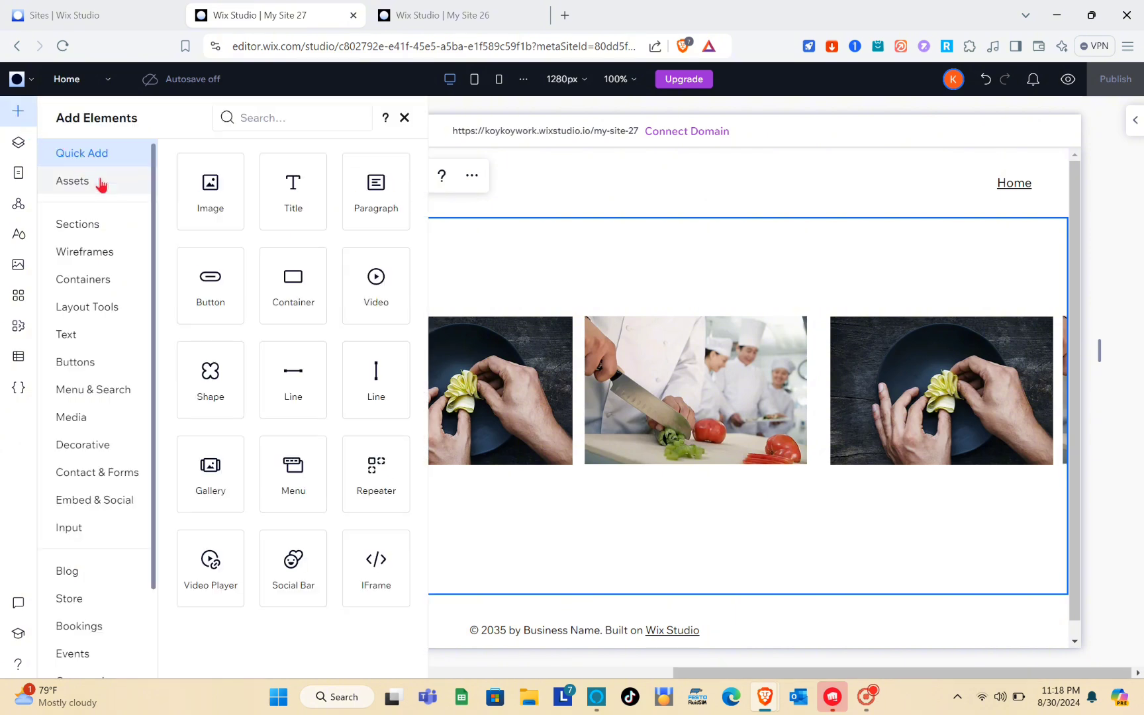
pyautogui.click(83, 341)
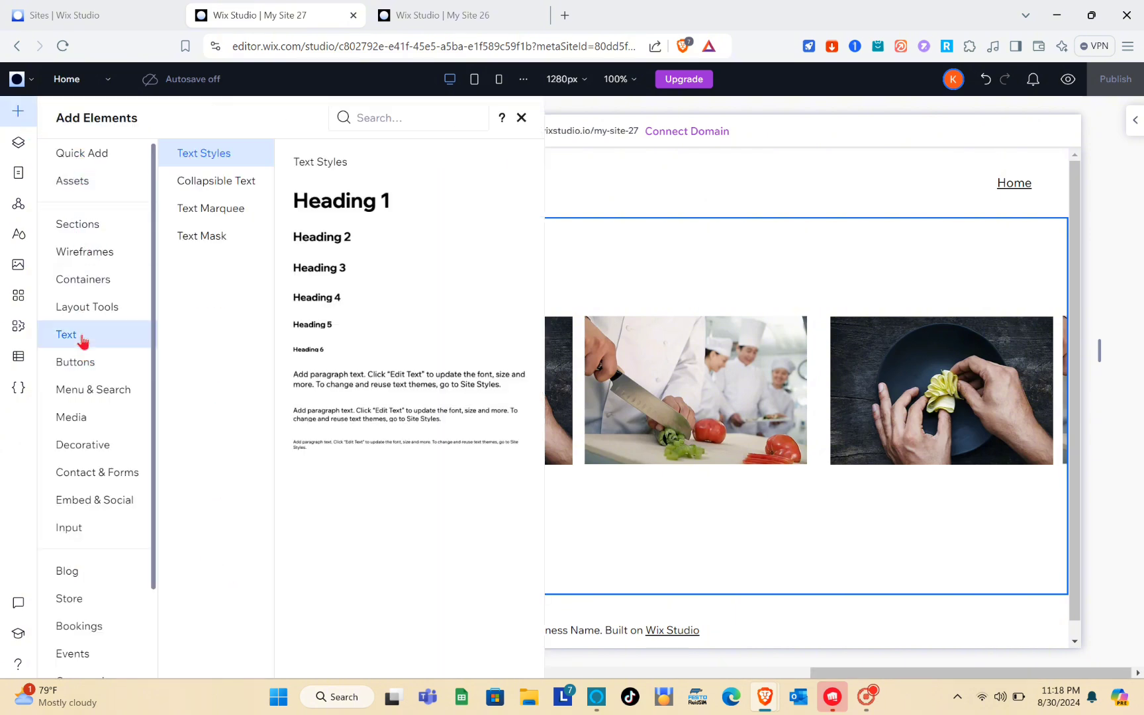
pyautogui.click(325, 205)
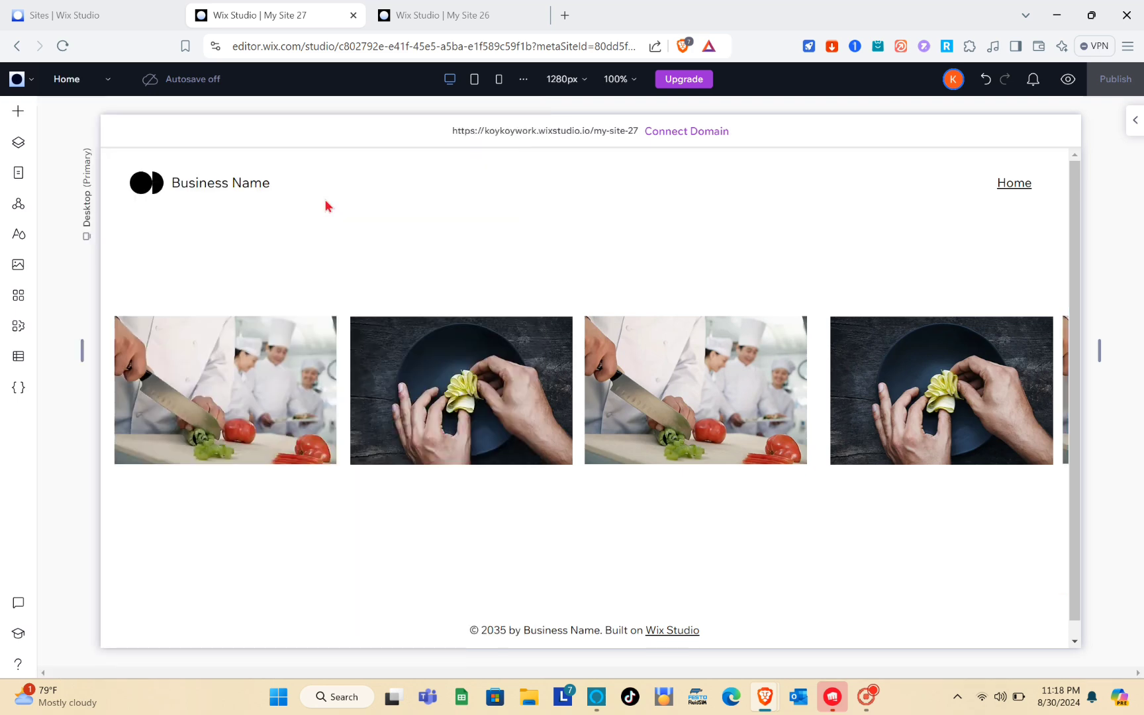
pyautogui.moveTo(462, 407); pyautogui.dragTo(243, 256)
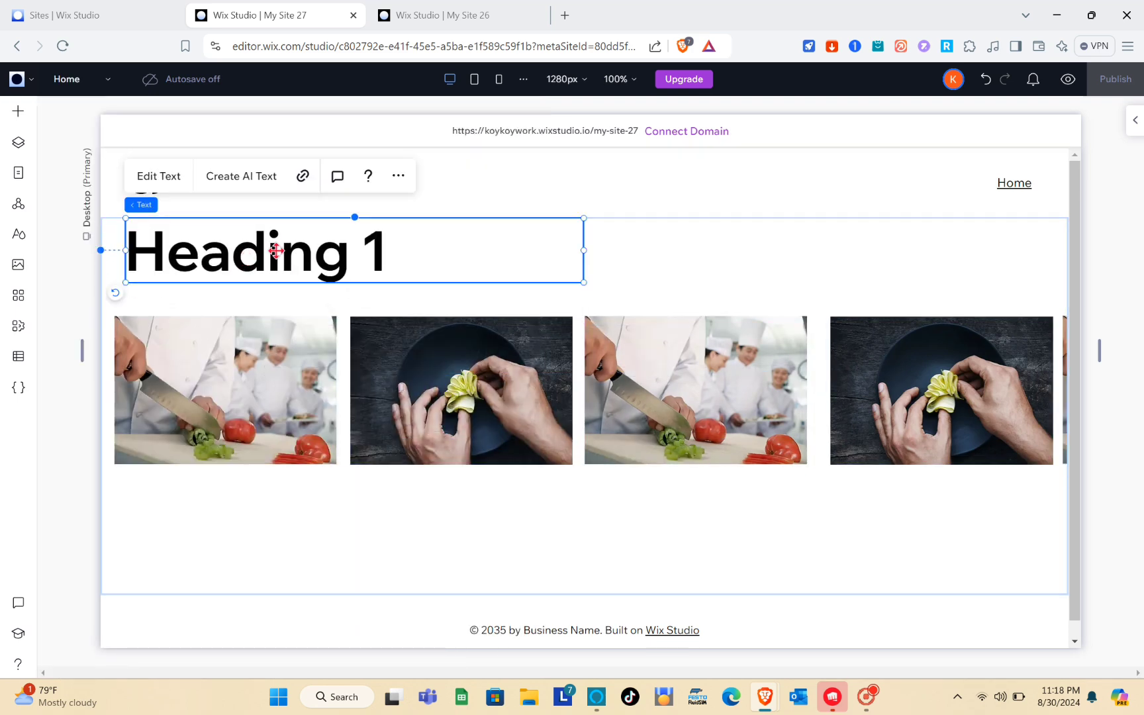
# Replace the heading's placeholder text with "Tech Guid".
pyautogui.click(1133, 124)
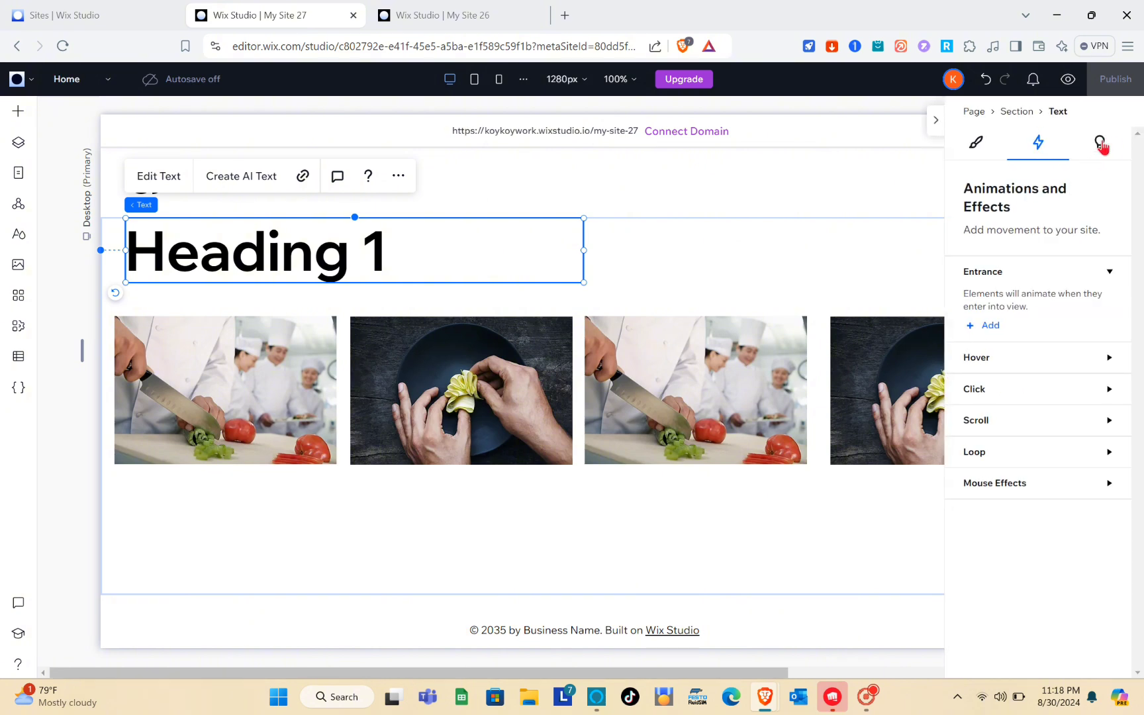
pyautogui.click(649, 266)
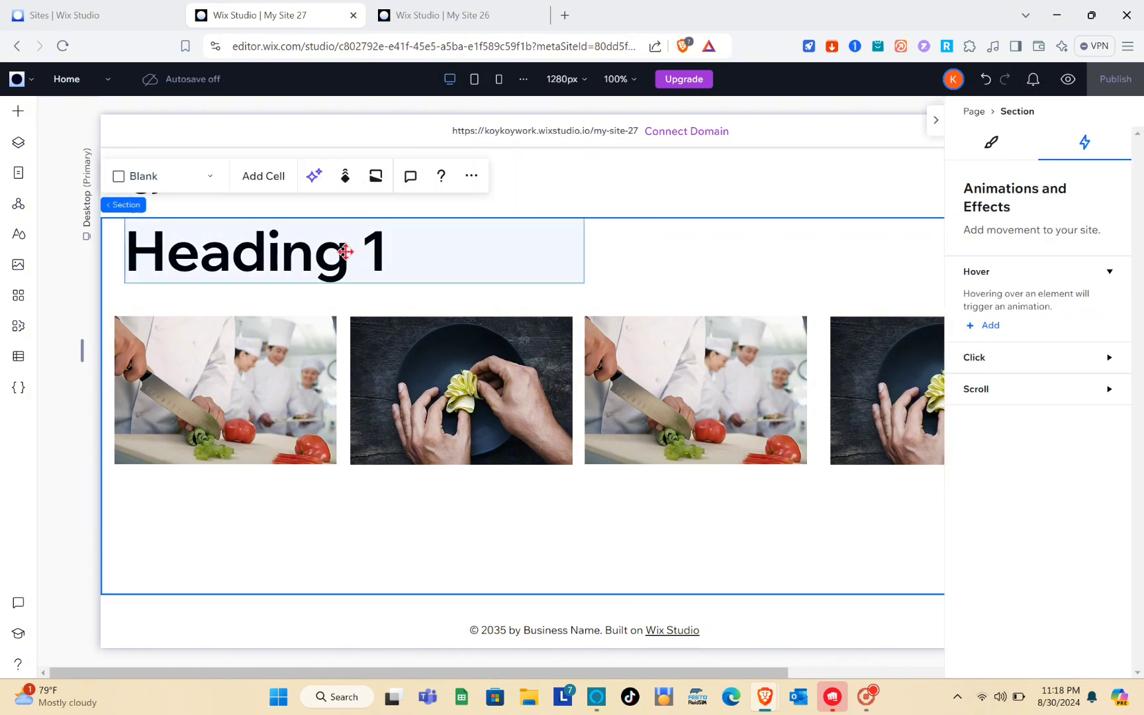
pyautogui.click(319, 254)
pyautogui.doubleClick(319, 254)
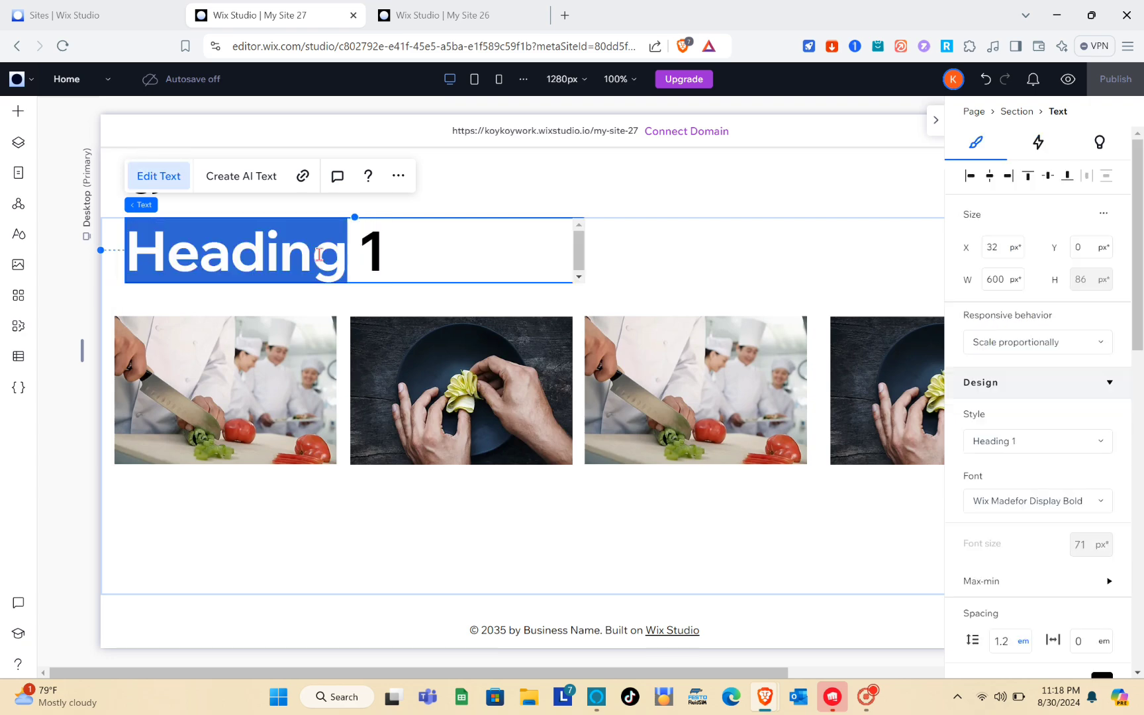
pyautogui.click(396, 255)
pyautogui.moveTo(395, 256); pyautogui.dragTo(125, 257)
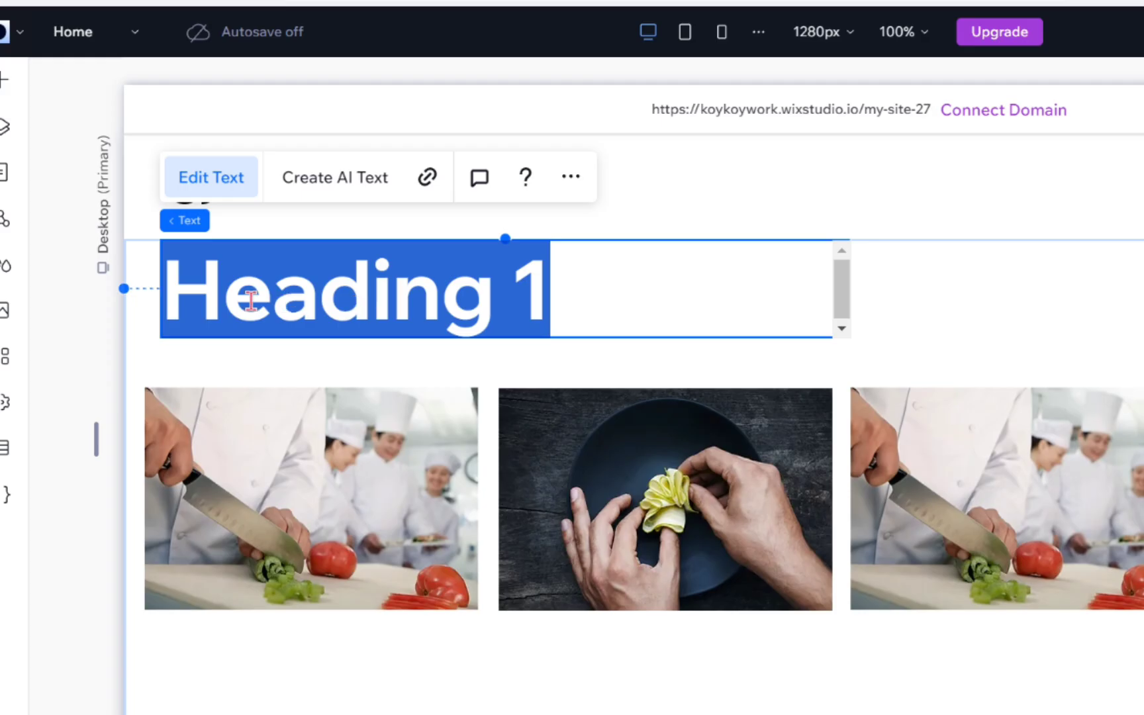
pyautogui.write('Tech Gu')
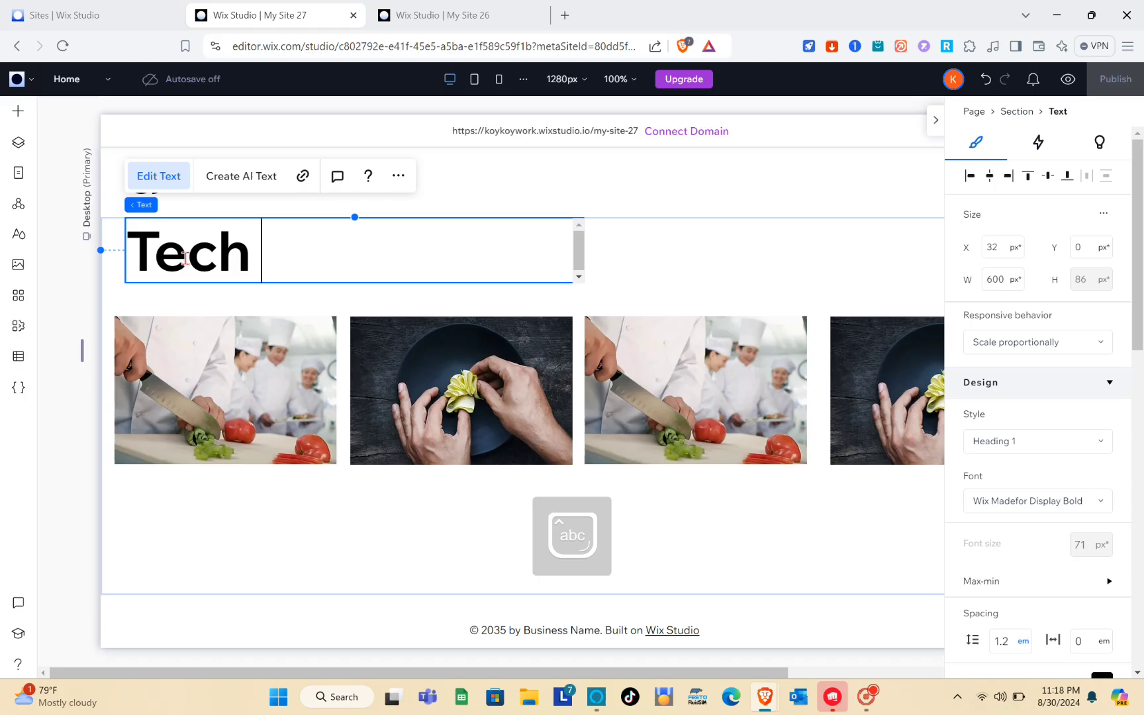
pyautogui.write('id')
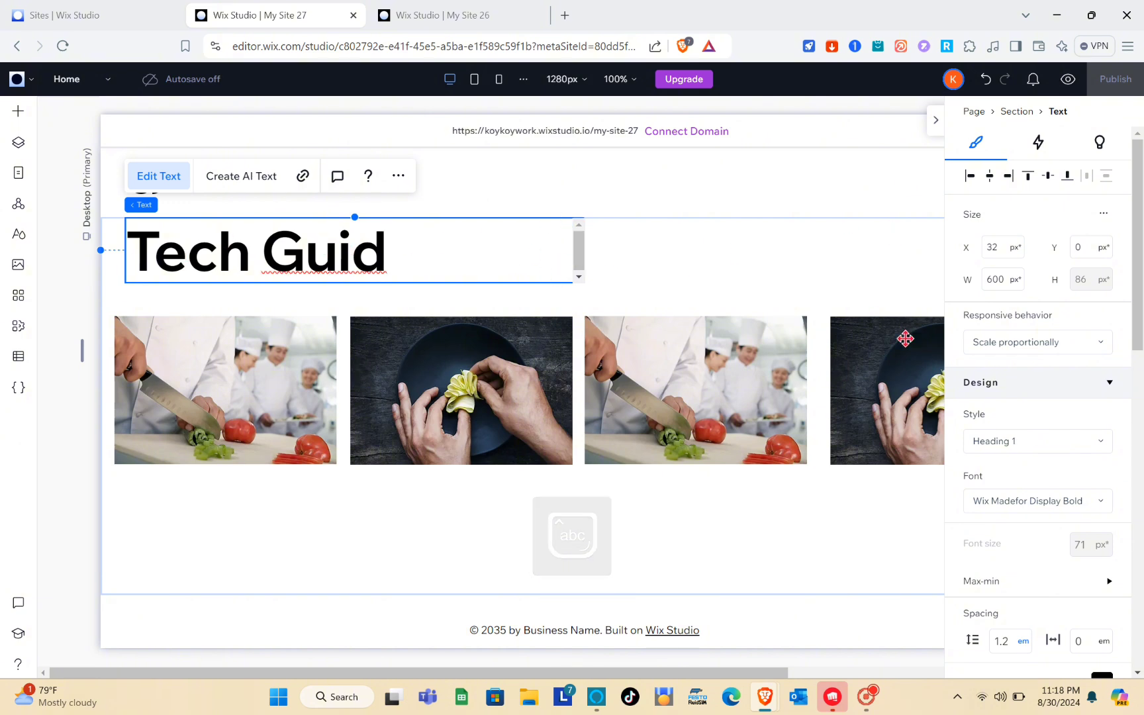
# Change the heading's text style to Heading 3 and place it just above the first image, aligned with the image's left edge.
pyautogui.scroll(-6, 1012, 376)
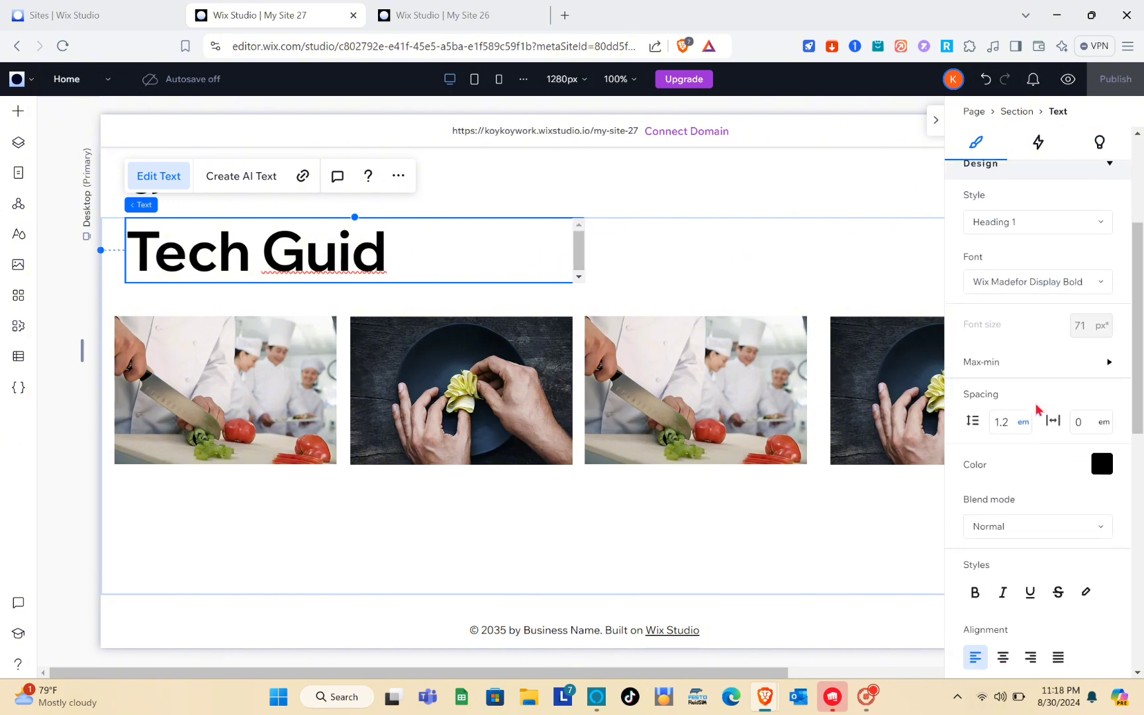
pyautogui.scroll(5, 1037, 408)
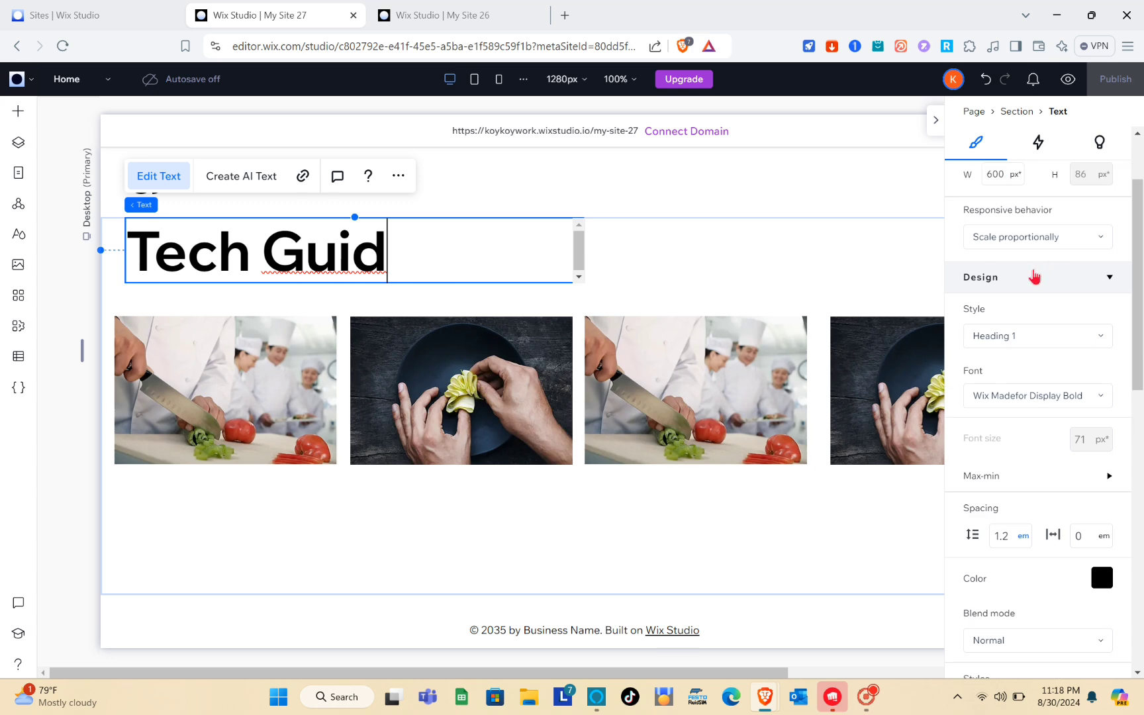
pyautogui.click(1031, 341)
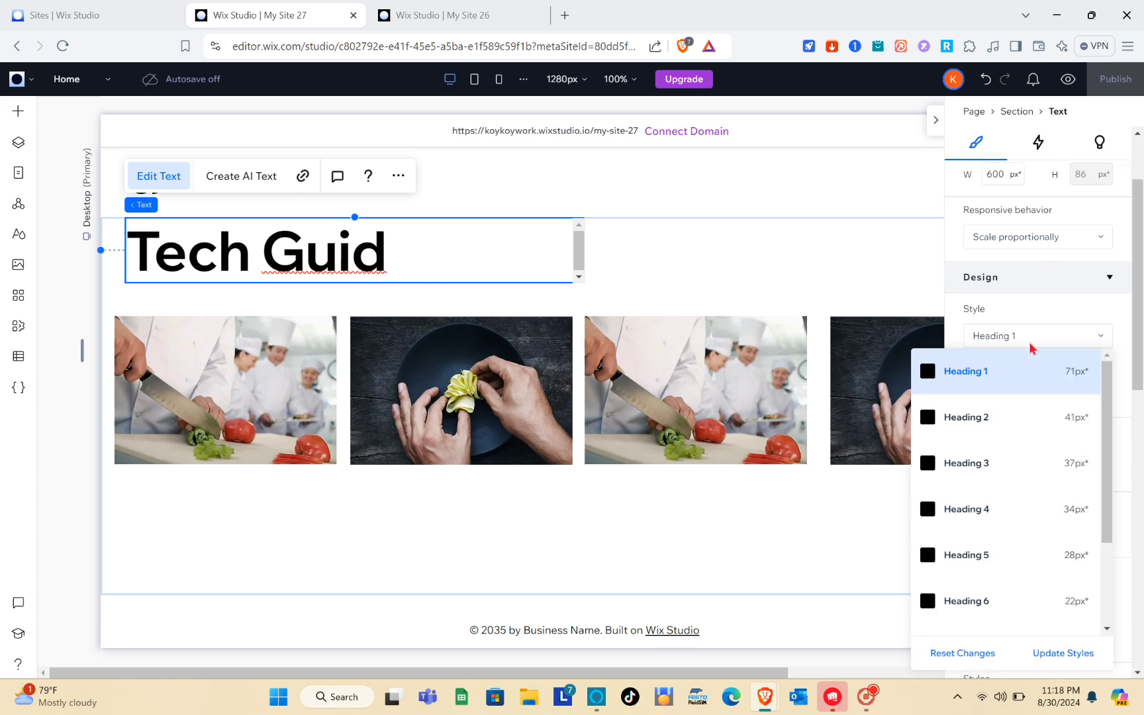
pyautogui.click(967, 464)
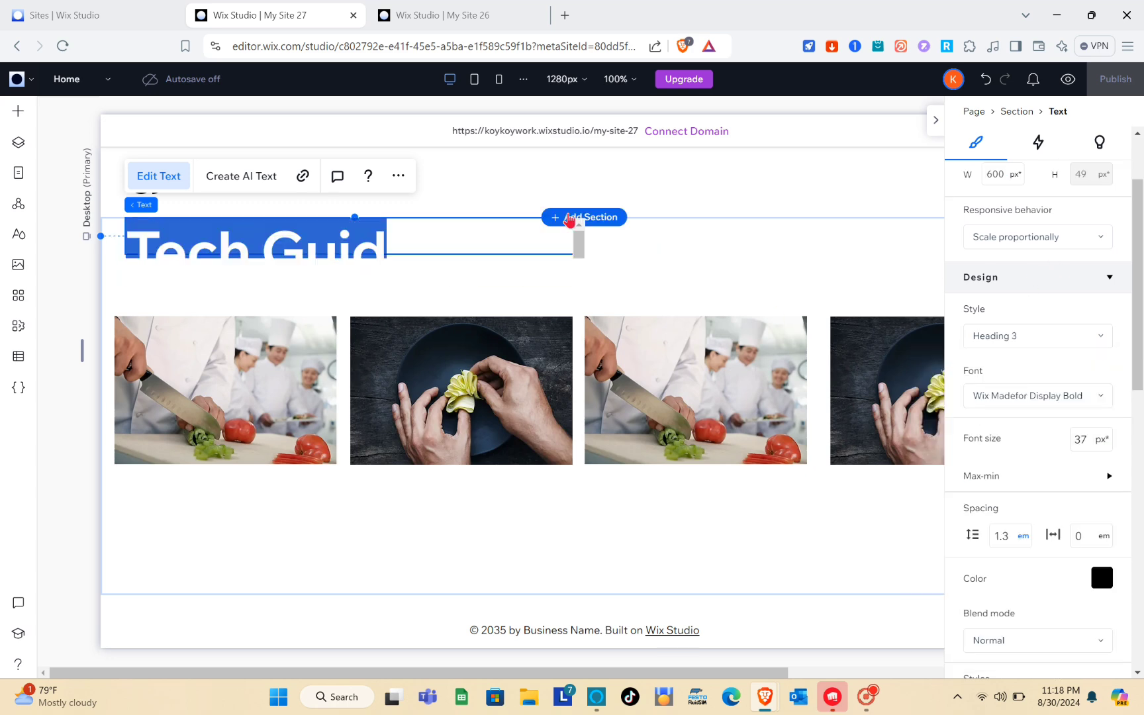
pyautogui.click(692, 233)
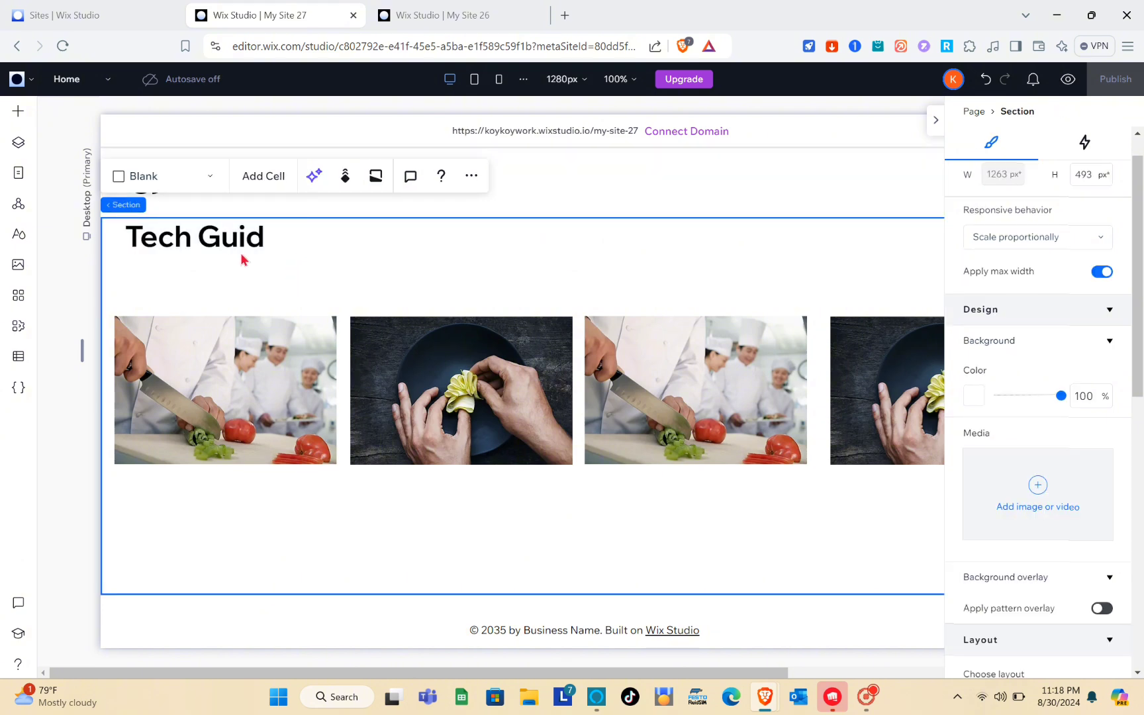
pyautogui.moveTo(241, 246); pyautogui.dragTo(227, 278)
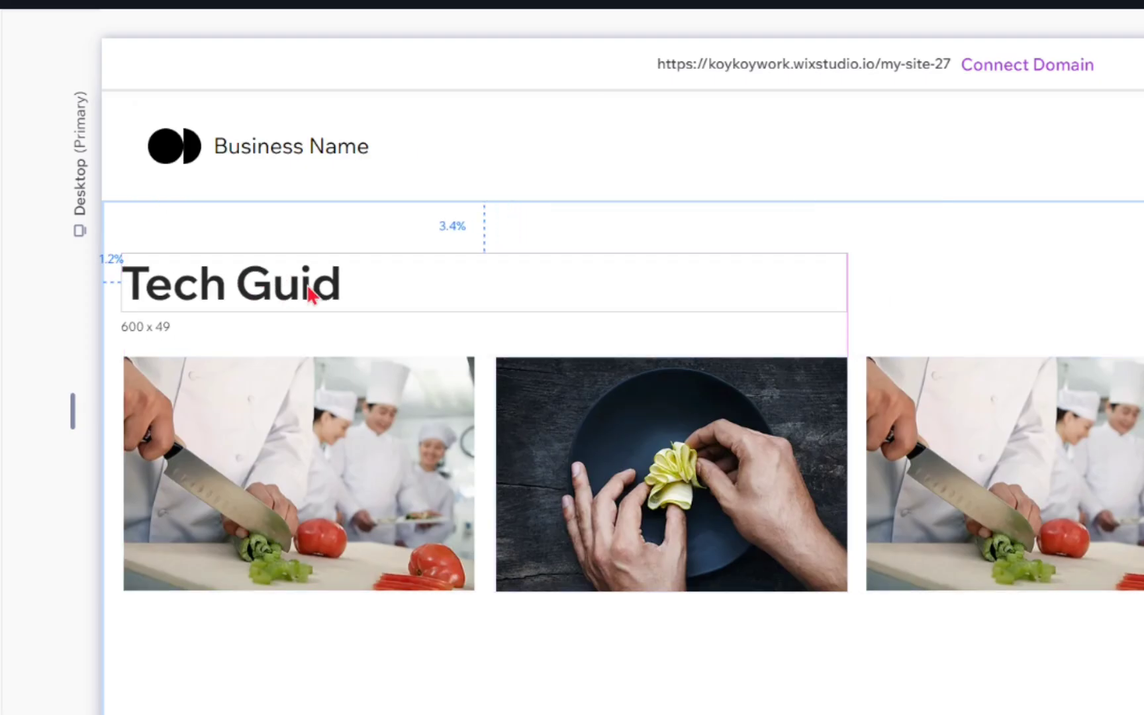
pyautogui.moveTo(309, 291); pyautogui.dragTo(313, 284)
# Correct the heading text to "Tech Guide" and narrow its text box to about 213 px to fit the words.
pyautogui.doubleClick(312, 285)
pyautogui.click(342, 282)
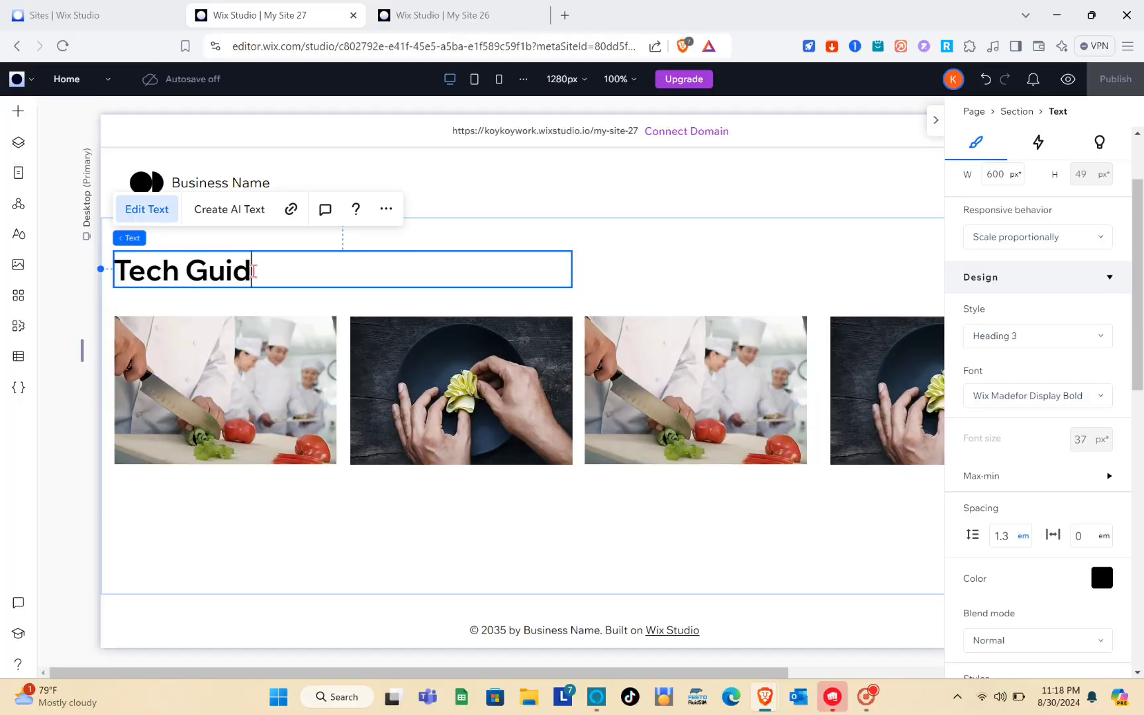
pyautogui.doubleClick(253, 271)
pyautogui.click(253, 270)
pyautogui.click(680, 259)
pyautogui.click(236, 271)
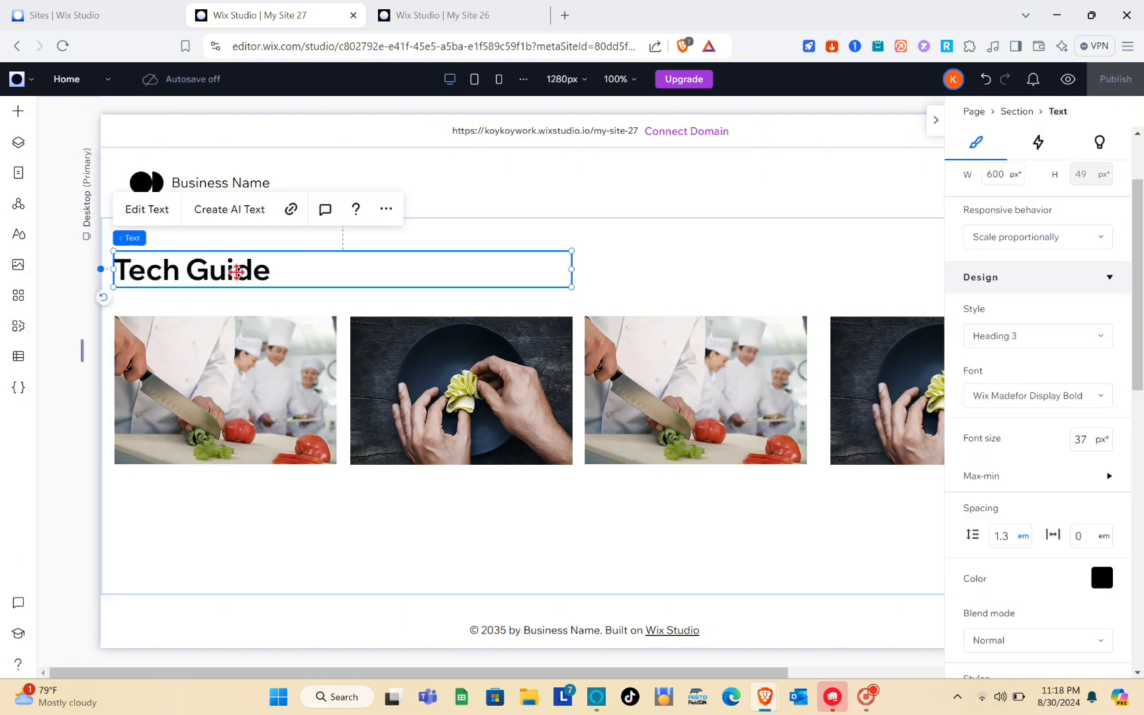
pyautogui.moveTo(573, 271); pyautogui.dragTo(278, 282)
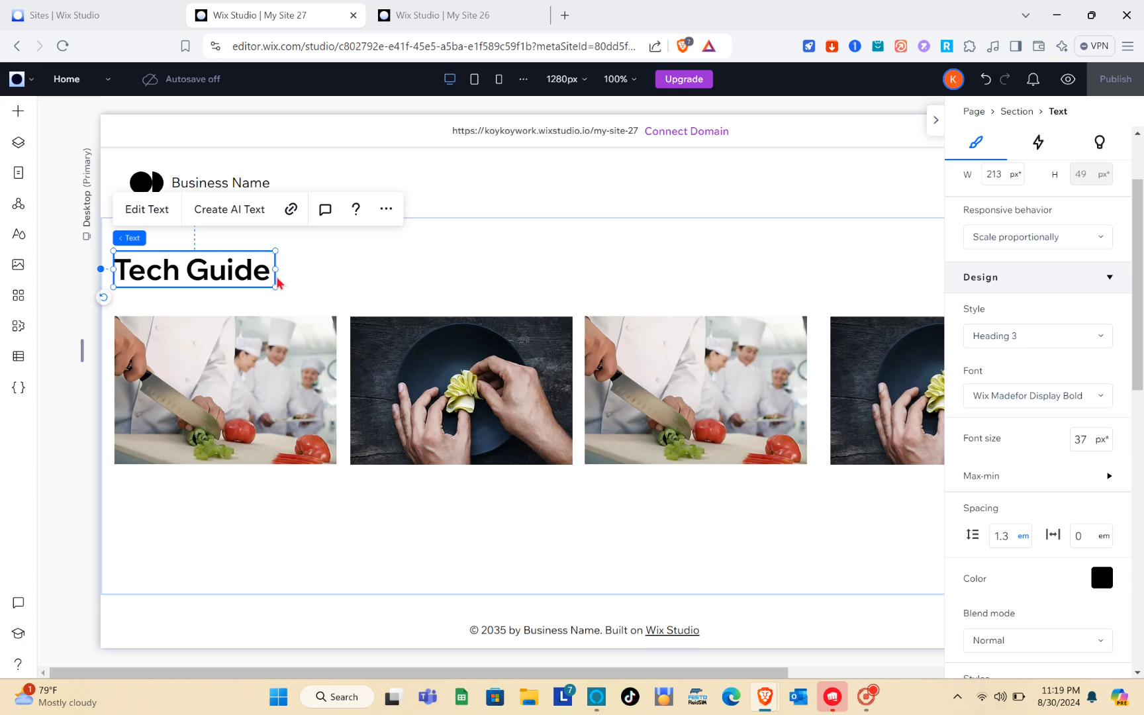
# Duplicate the "Tech Guide" heading repeatedly and line up six headings side by side in one row above the images.
pyautogui.hotkey('ctrl', 'space')
pyautogui.hotkey('ctrl', 'd')
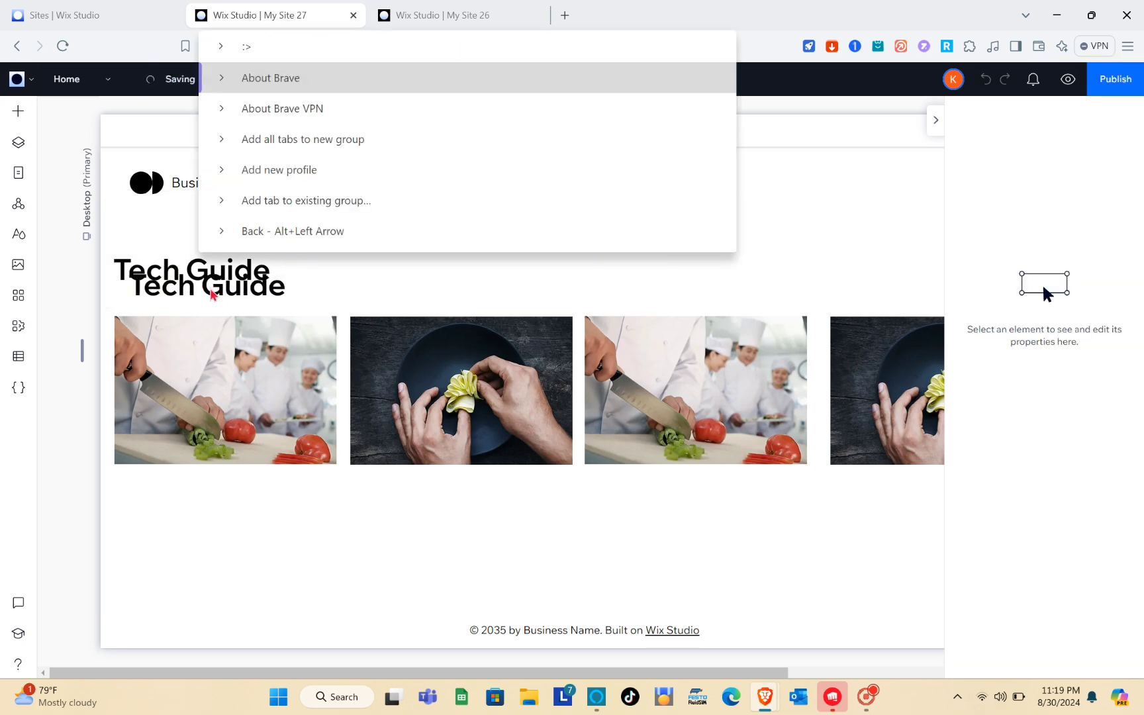
pyautogui.press('Escape')
pyautogui.click(246, 296)
pyautogui.moveTo(233, 287); pyautogui.dragTo(557, 268)
pyautogui.hotkey('ctrl', 'd')
pyautogui.hotkey('ctrl', 'd')
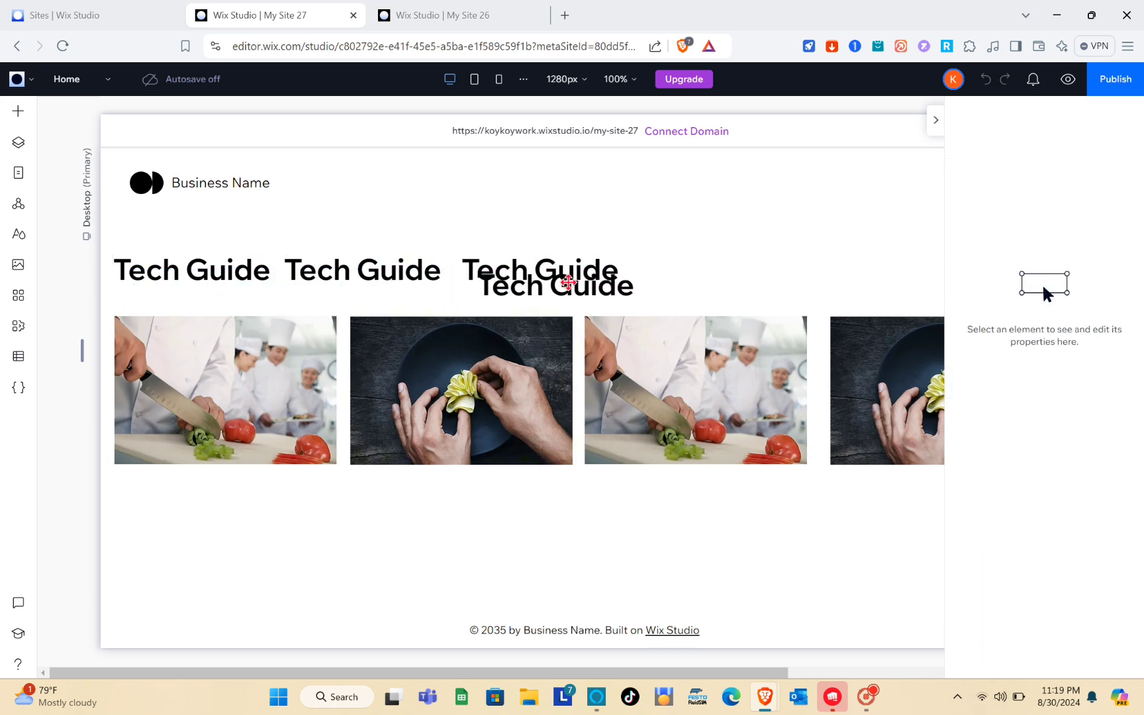
pyautogui.click(590, 289)
pyautogui.moveTo(589, 290); pyautogui.dragTo(731, 281)
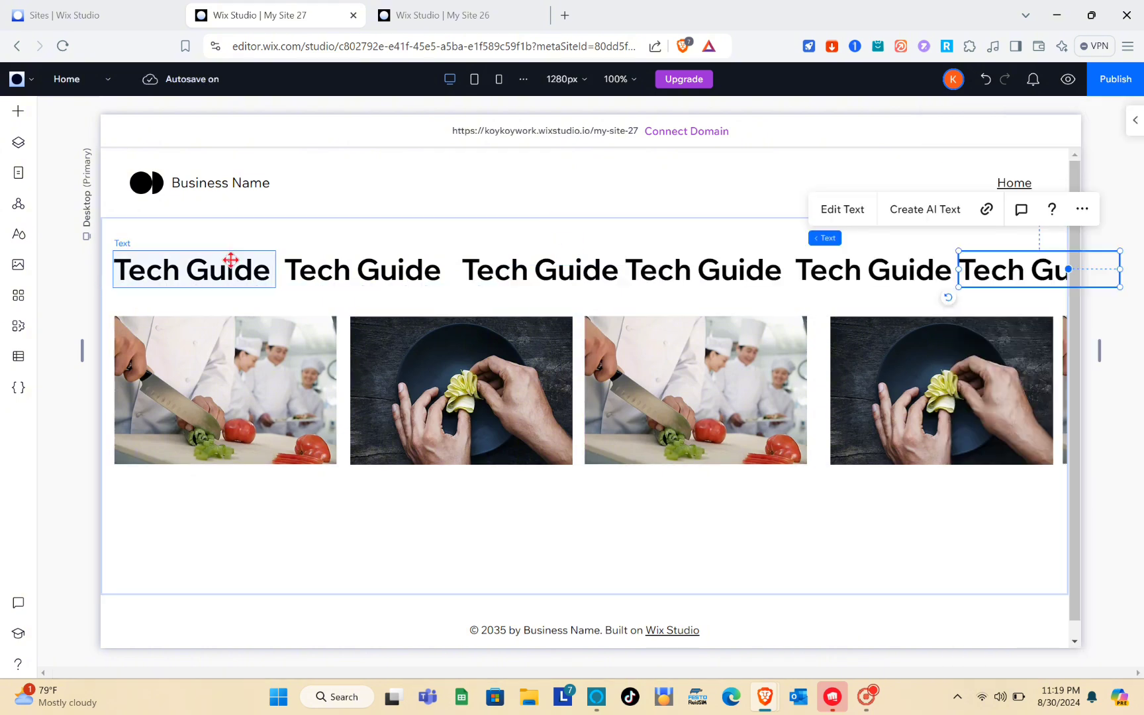
# Select the row of headings, combine them into a horizontal stack, and add a Cross loop animation to the stack.
pyautogui.click(230, 264)
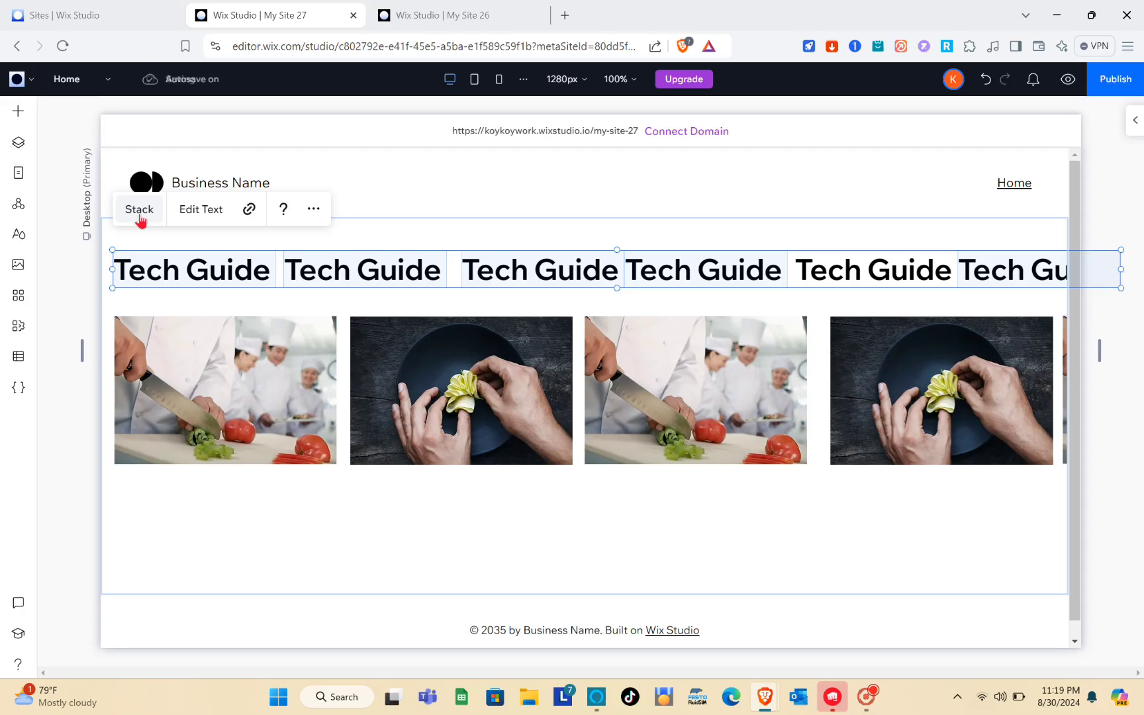
pyautogui.click(140, 214)
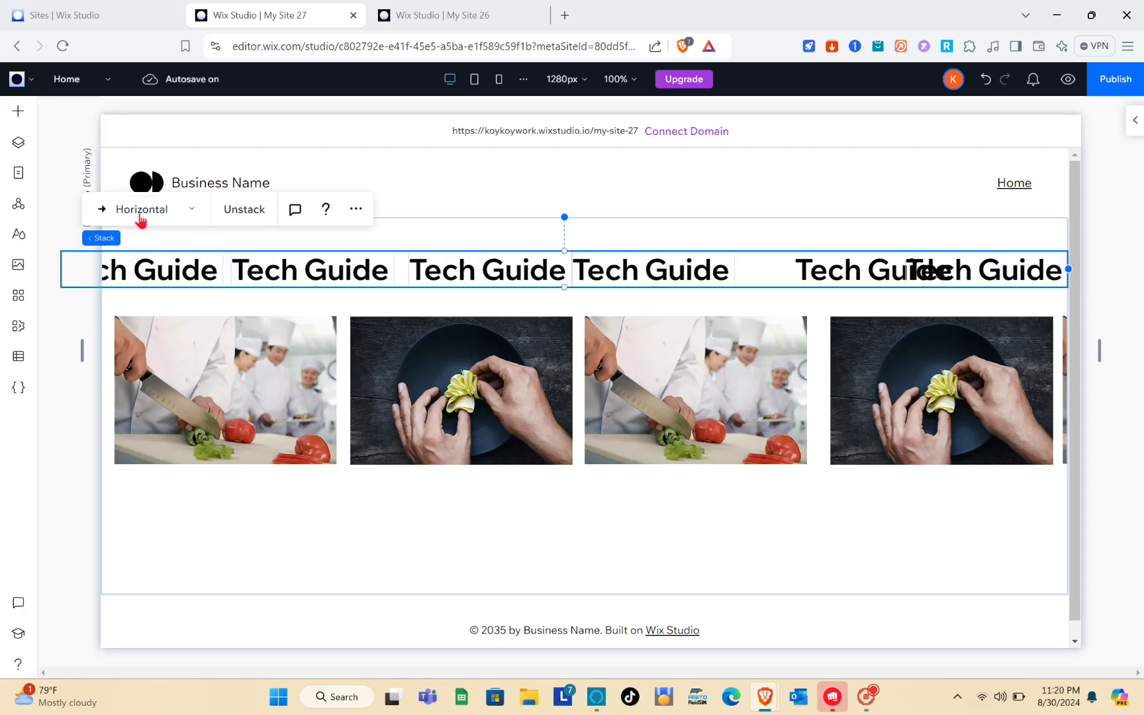
pyautogui.click(1133, 119)
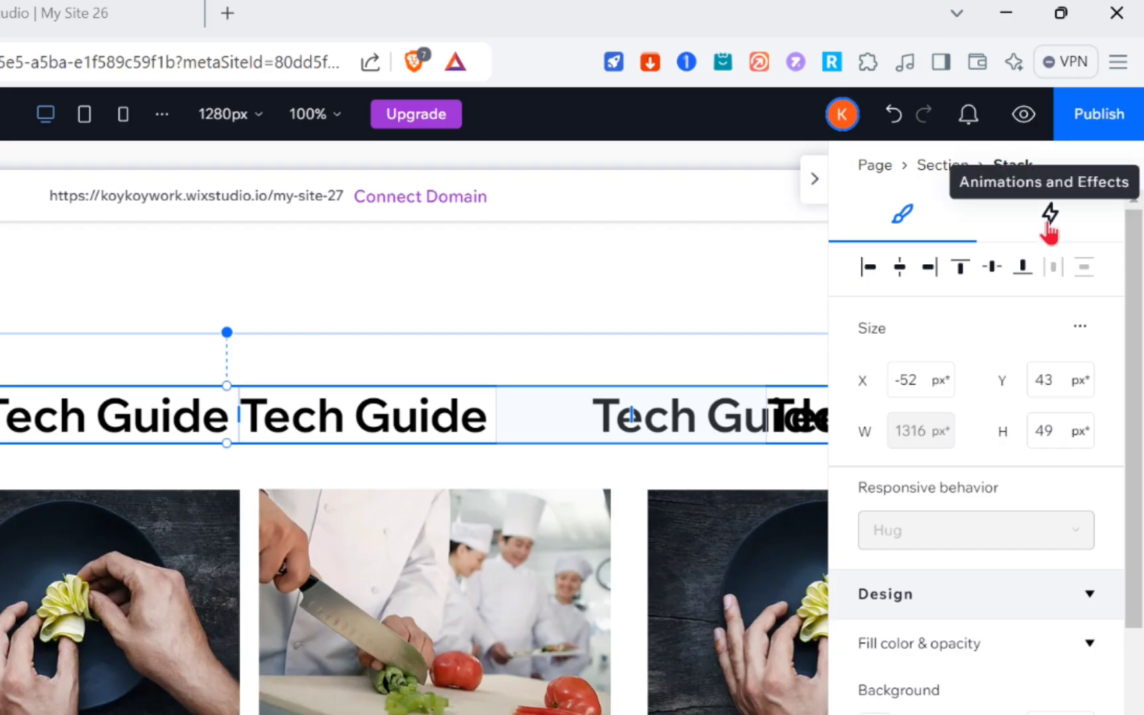
pyautogui.click(1049, 224)
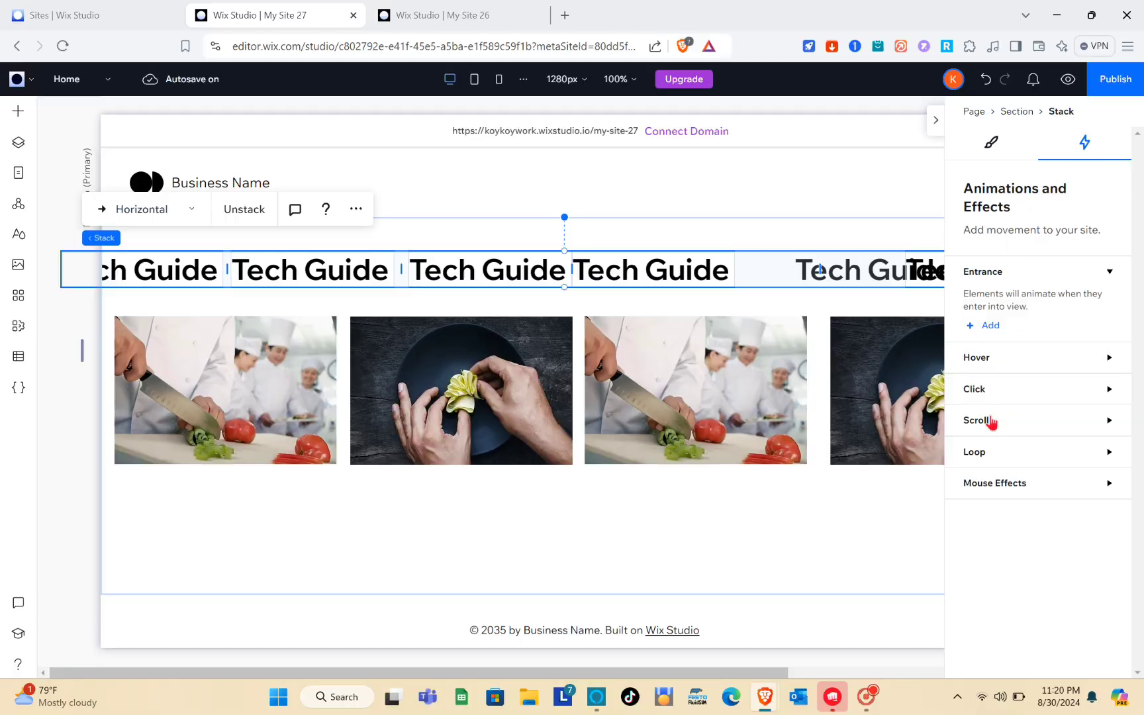
pyautogui.click(1028, 463)
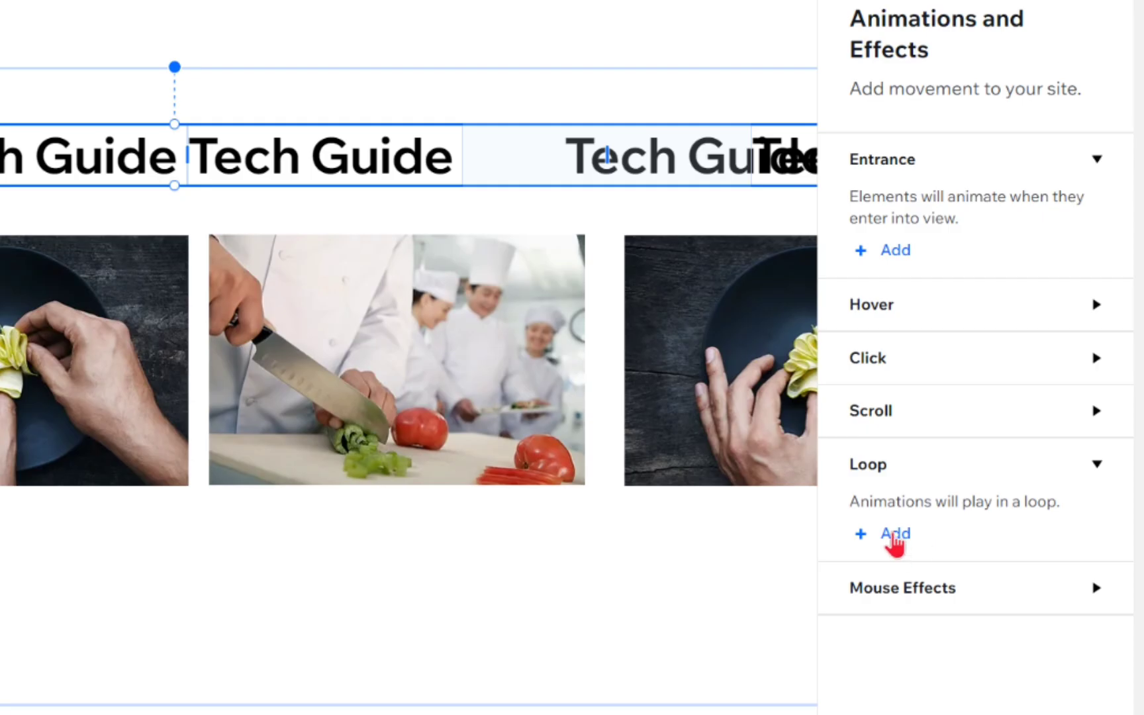
pyautogui.click(990, 493)
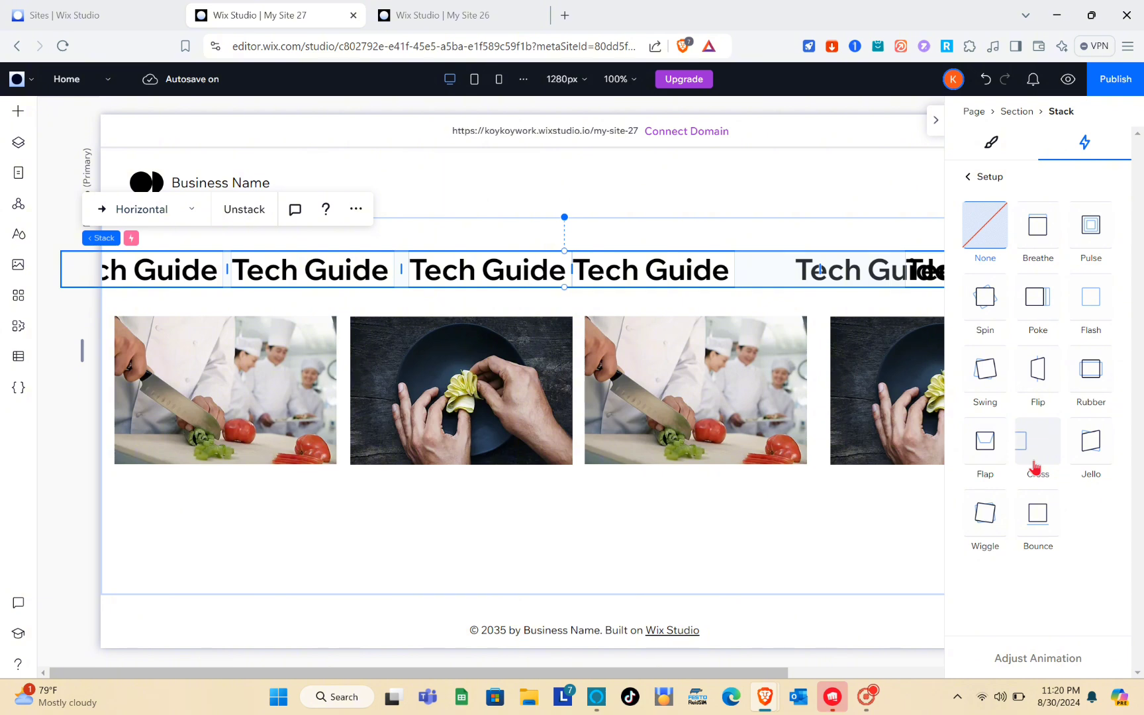
pyautogui.click(973, 490)
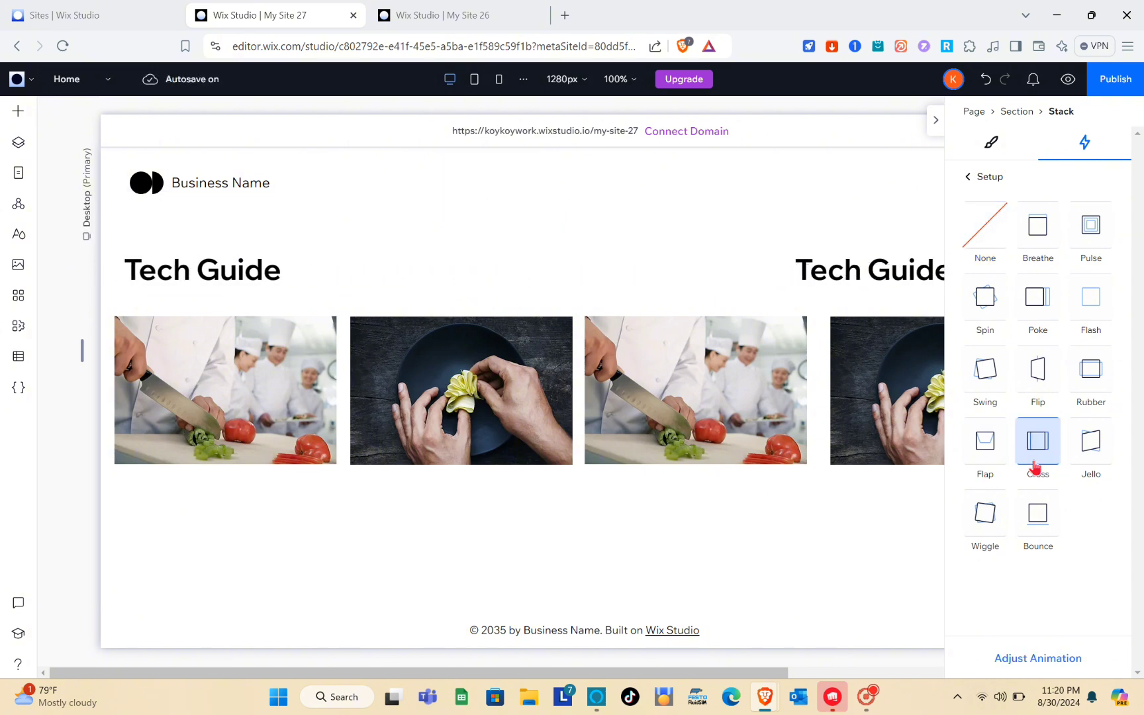
# Set the heading stack's Cross animation to a 9.4 s duration with direction From right, and preview the animation.
pyautogui.click(1023, 662)
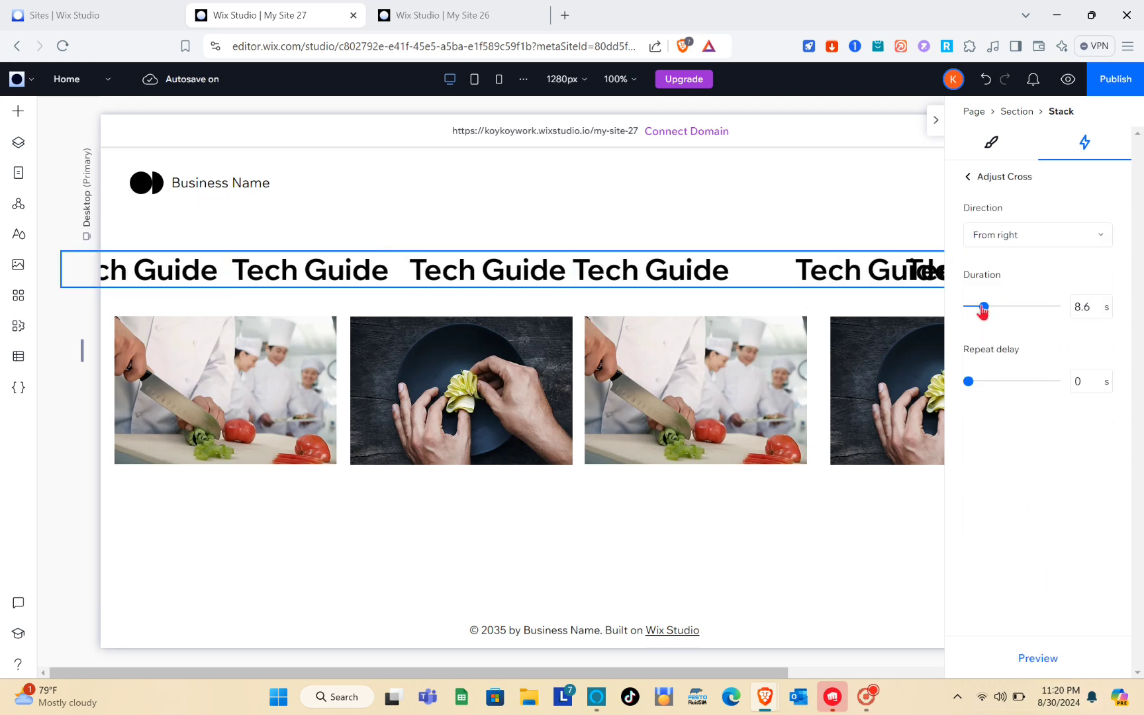
pyautogui.click(1018, 243)
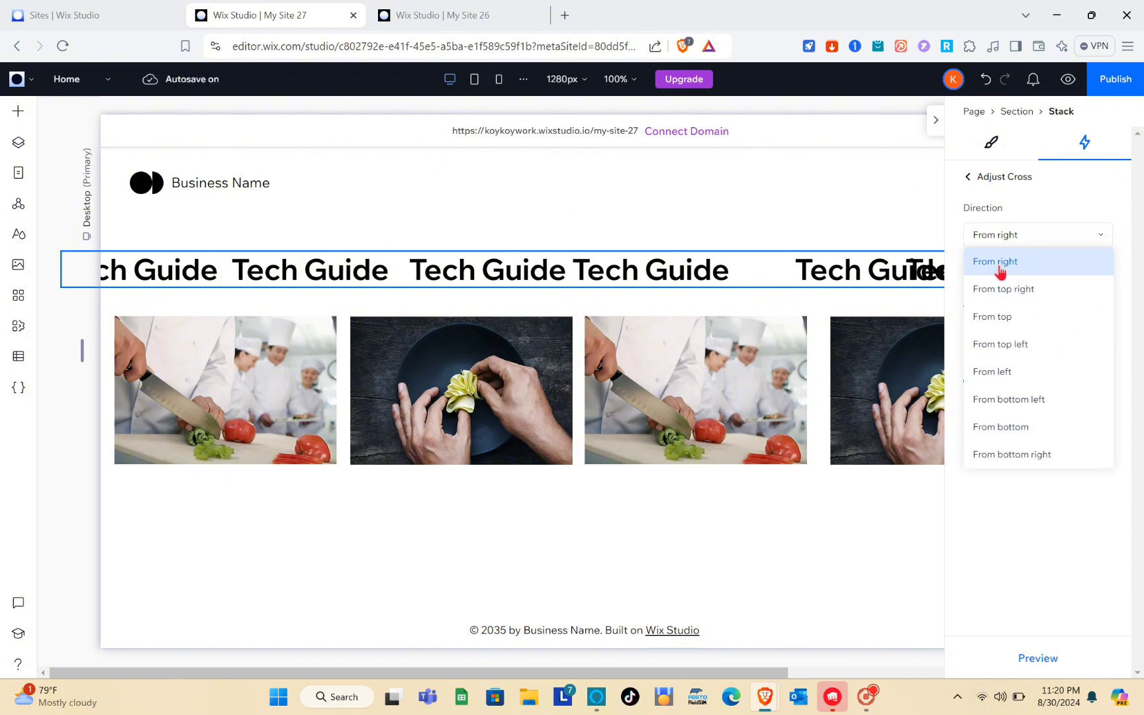
pyautogui.click(1000, 264)
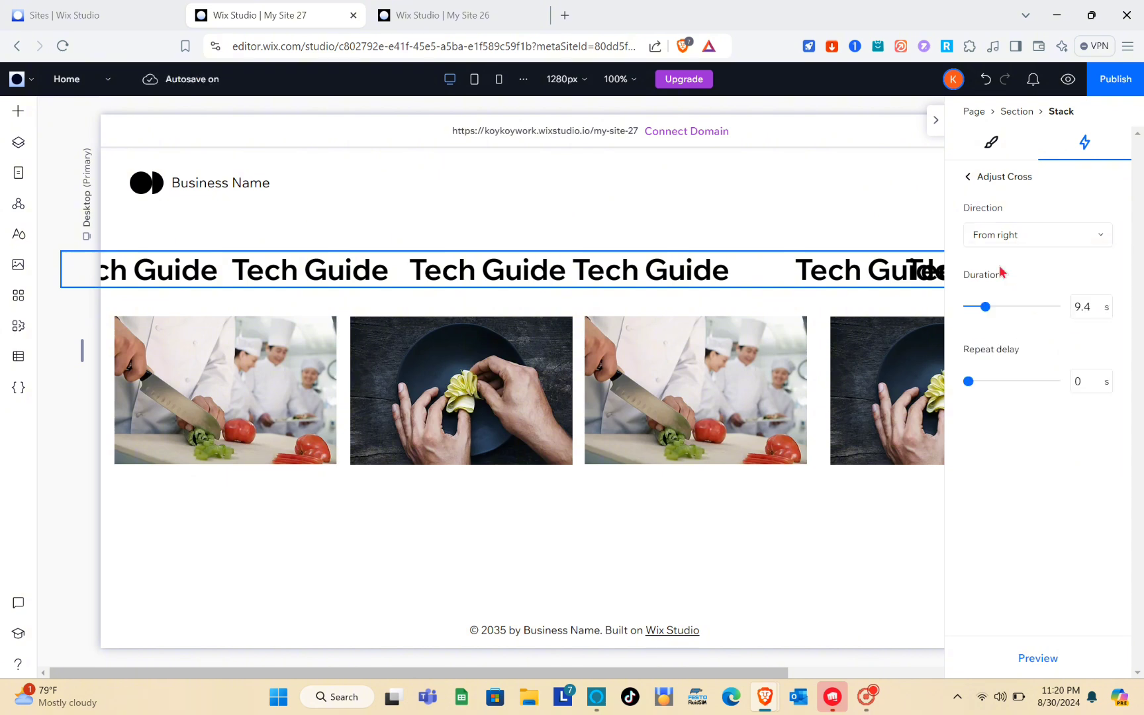
pyautogui.click(1037, 658)
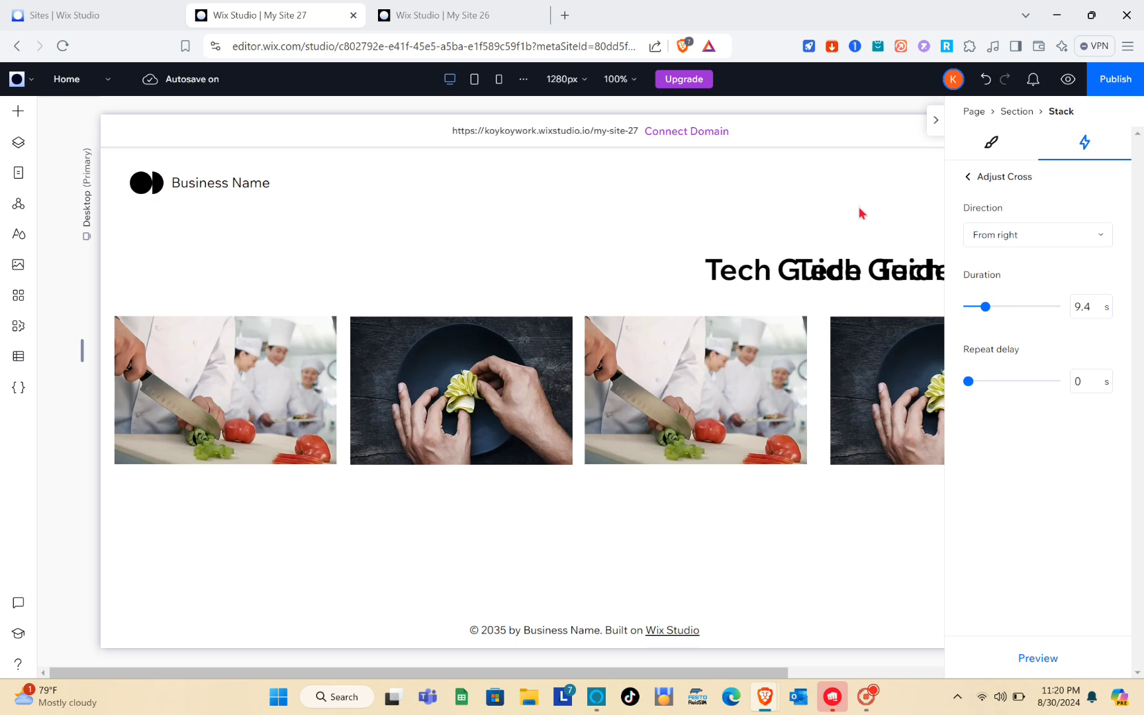
pyautogui.click(936, 120)
pyautogui.click(952, 283)
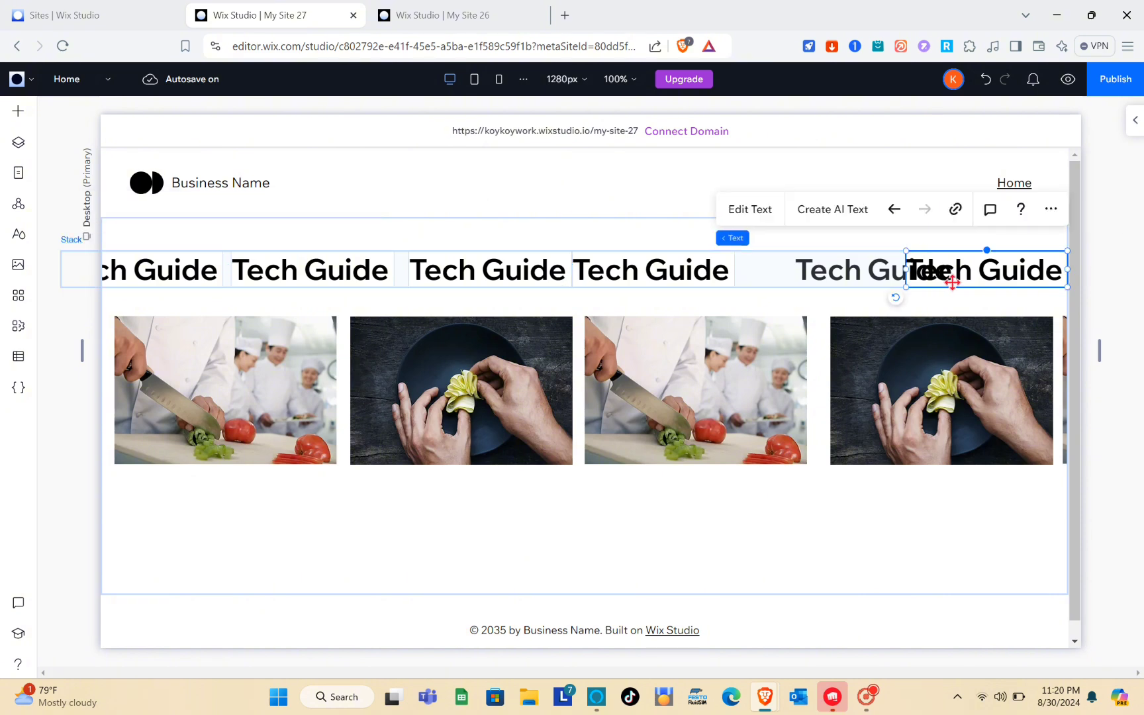
pyautogui.moveTo(959, 282); pyautogui.dragTo(959, 285)
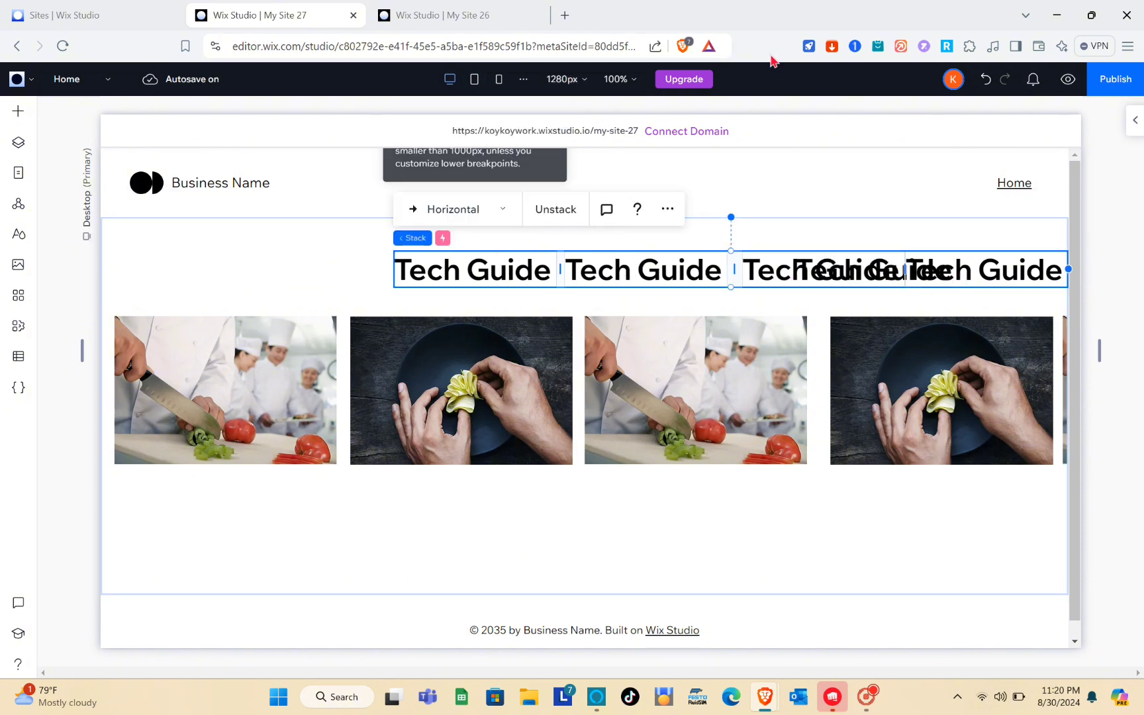
pyautogui.click(986, 84)
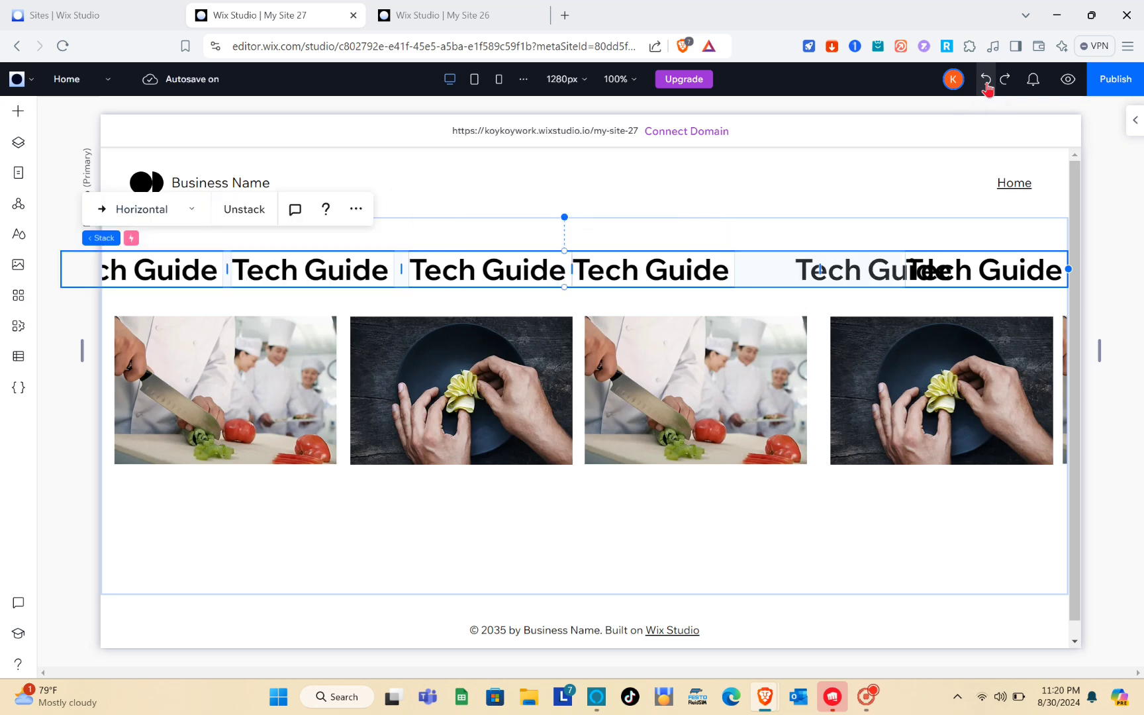
# Move the heading stack aside, delete the loose overlapping heading, and move the stack back so it starts above the first image.
pyautogui.click(805, 510)
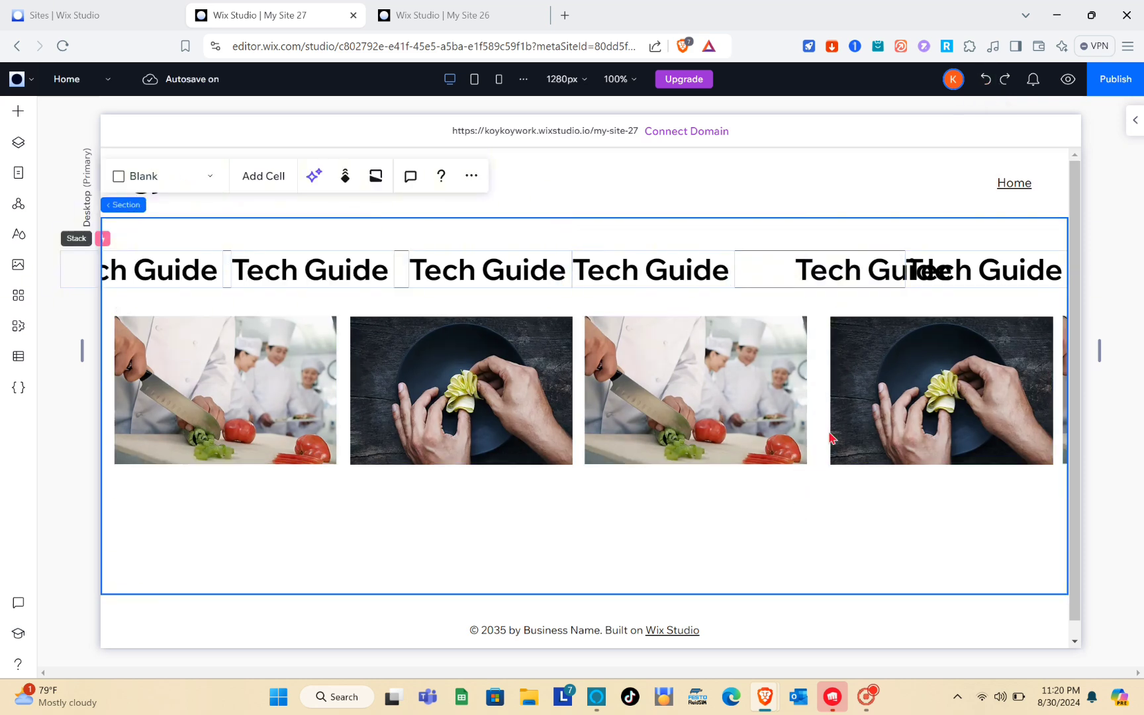
pyautogui.click(931, 277)
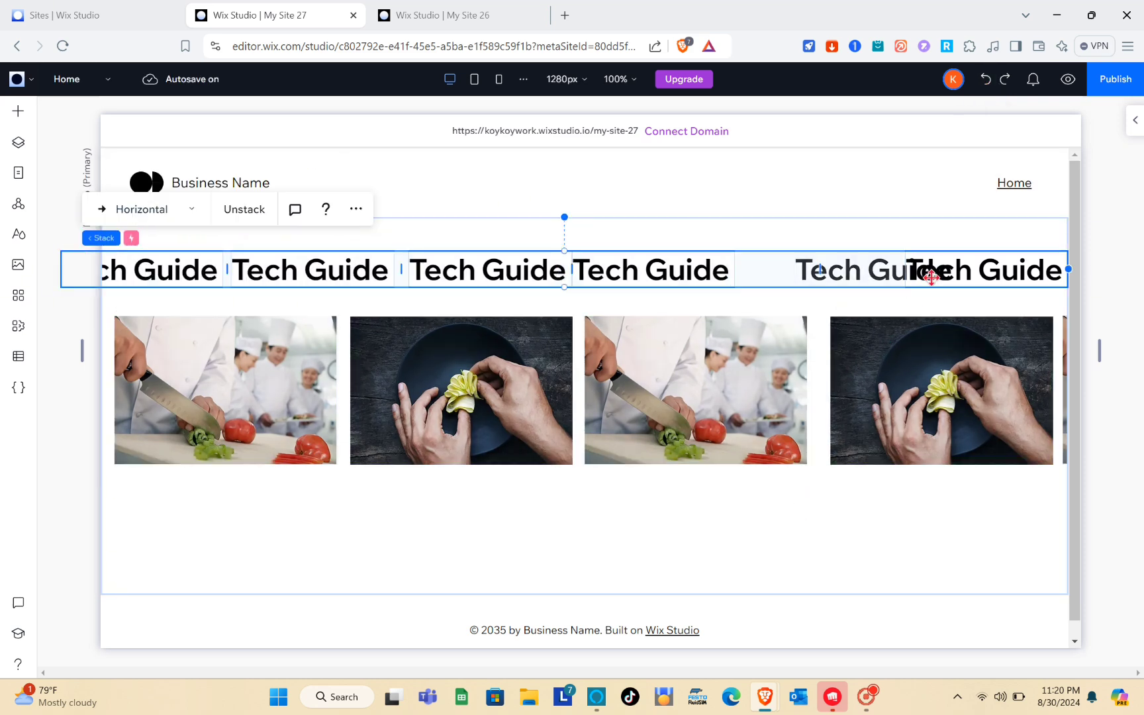
pyautogui.moveTo(796, 294); pyautogui.dragTo(797, 294)
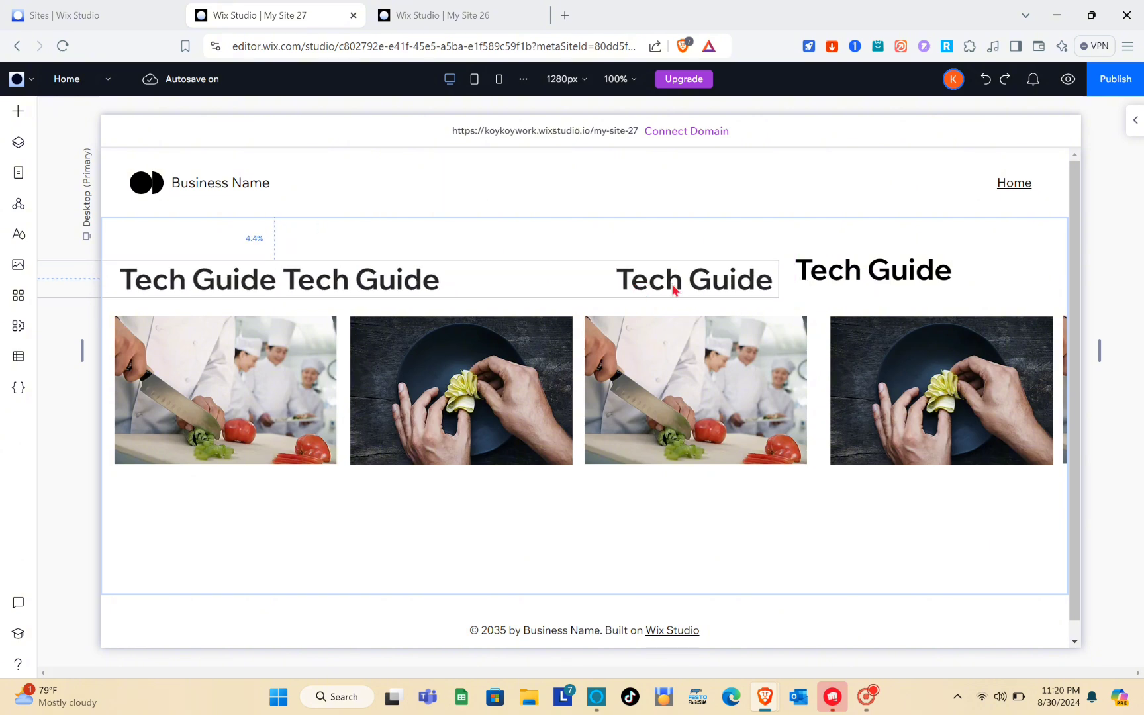
pyautogui.click(852, 269)
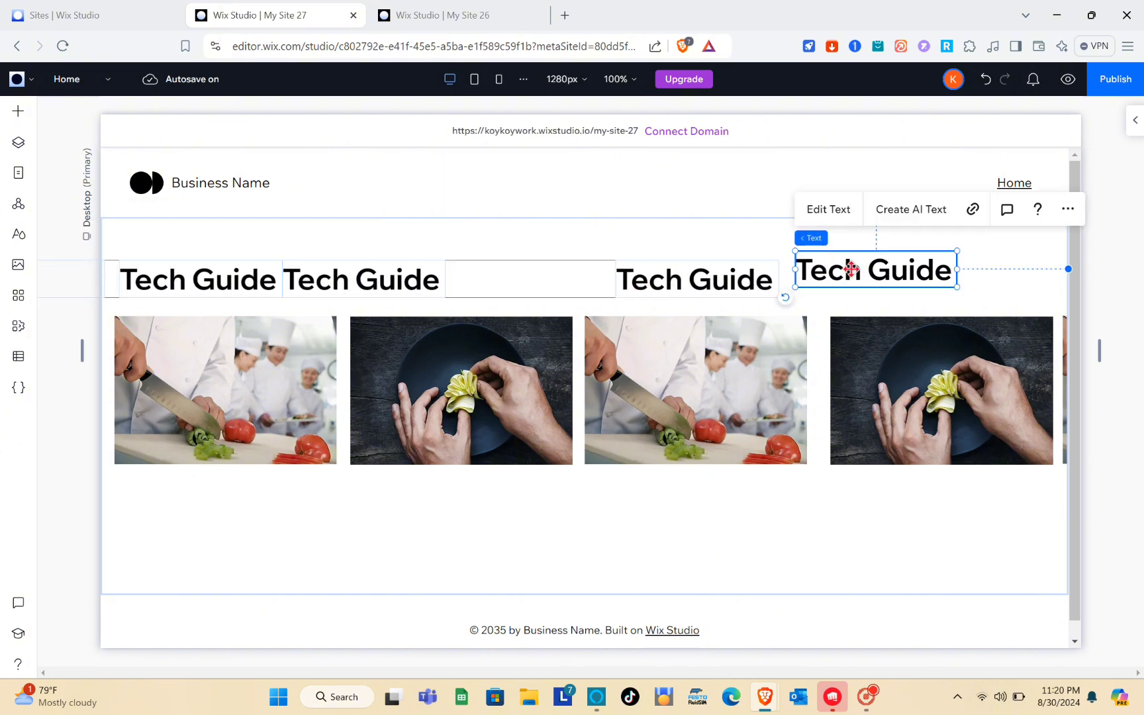
pyautogui.press('Delete')
pyautogui.moveTo(661, 286); pyautogui.dragTo(993, 271)
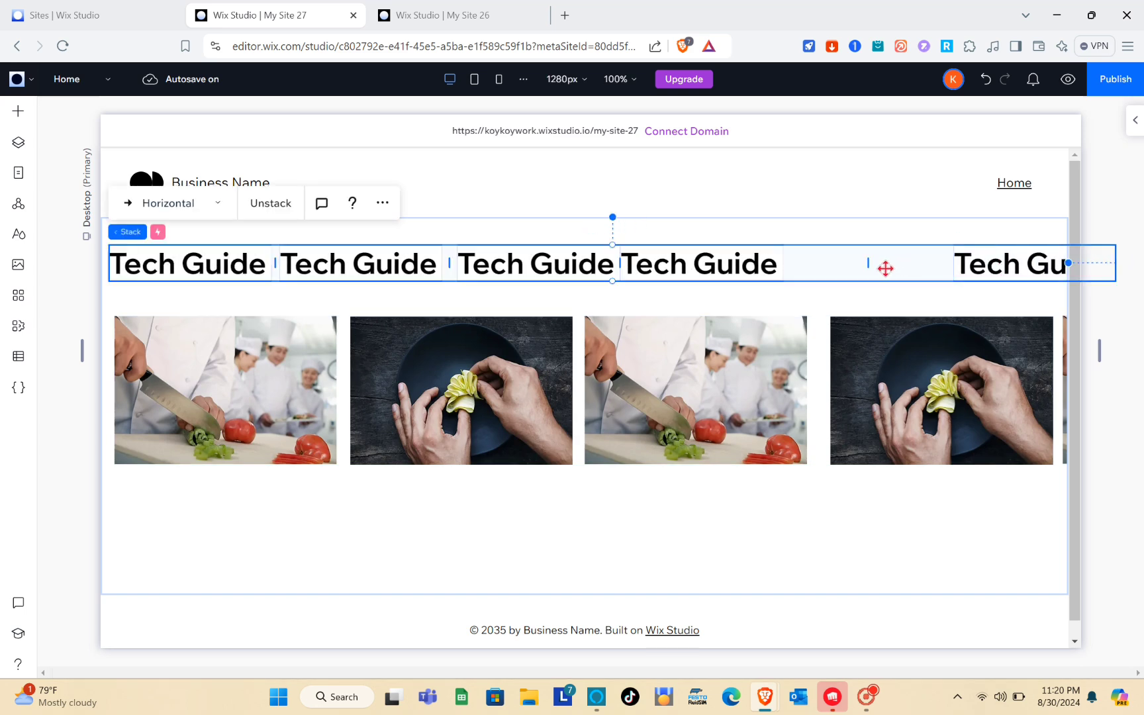
# Duplicate the animated heading stack and place the copy in line just past the end of the original.
pyautogui.click(851, 264)
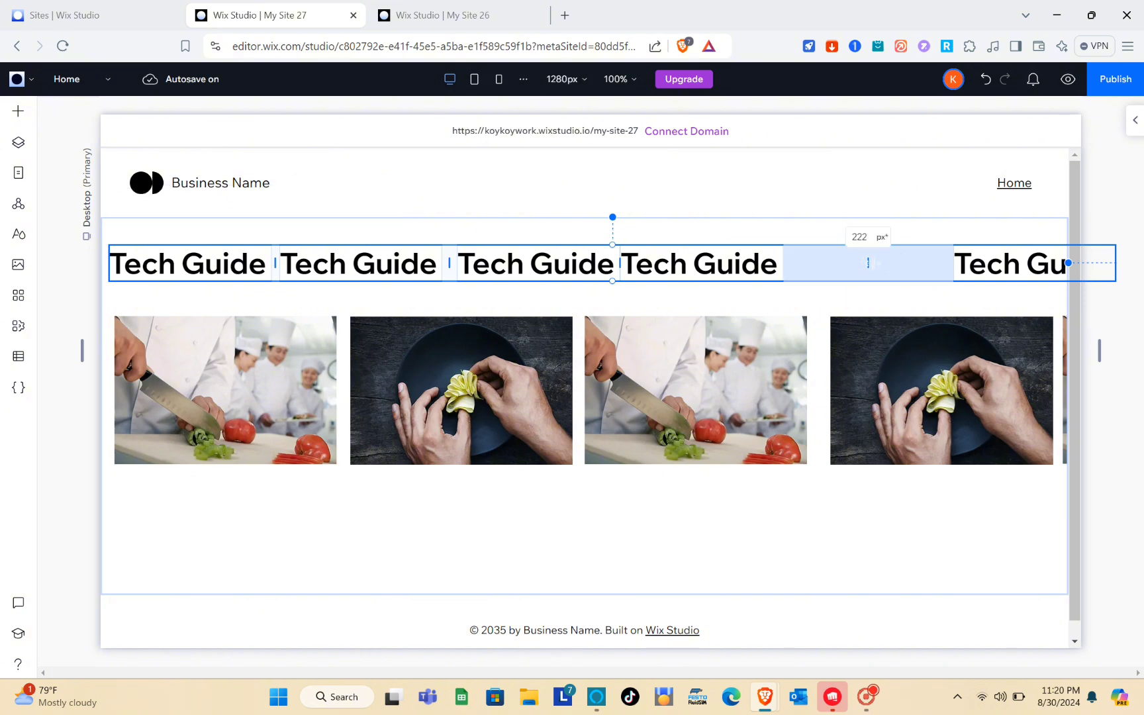
pyautogui.click(993, 270)
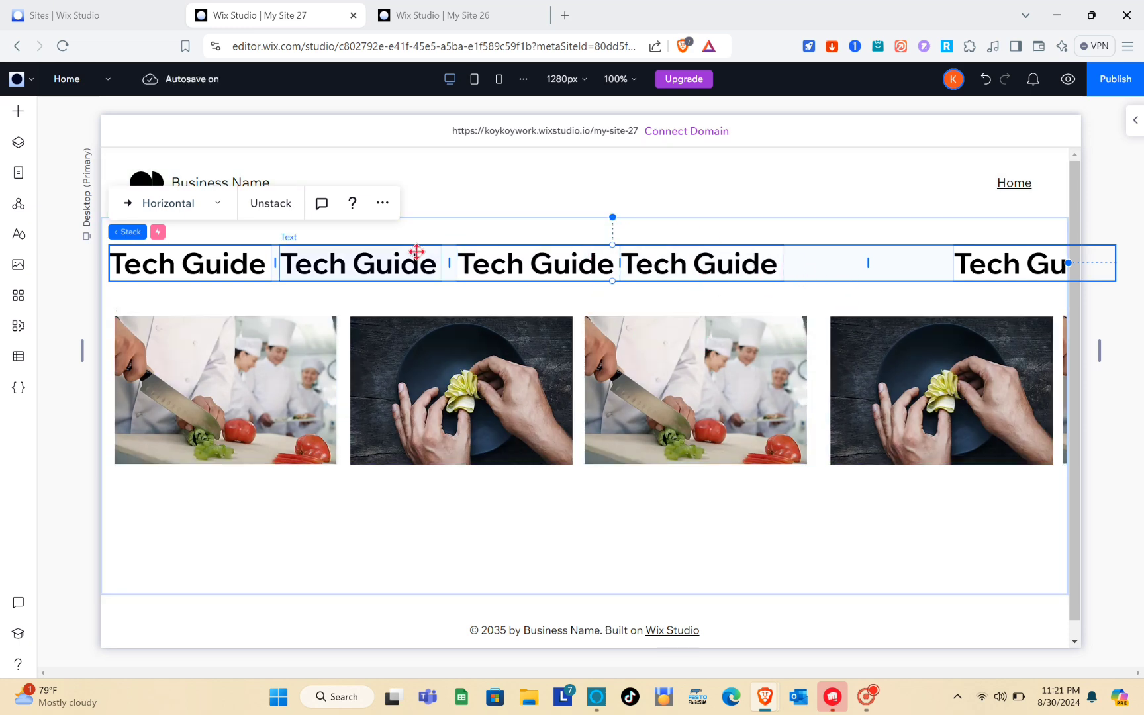
pyautogui.press('Escape')
pyautogui.moveTo(416, 252); pyautogui.dragTo(237, 285)
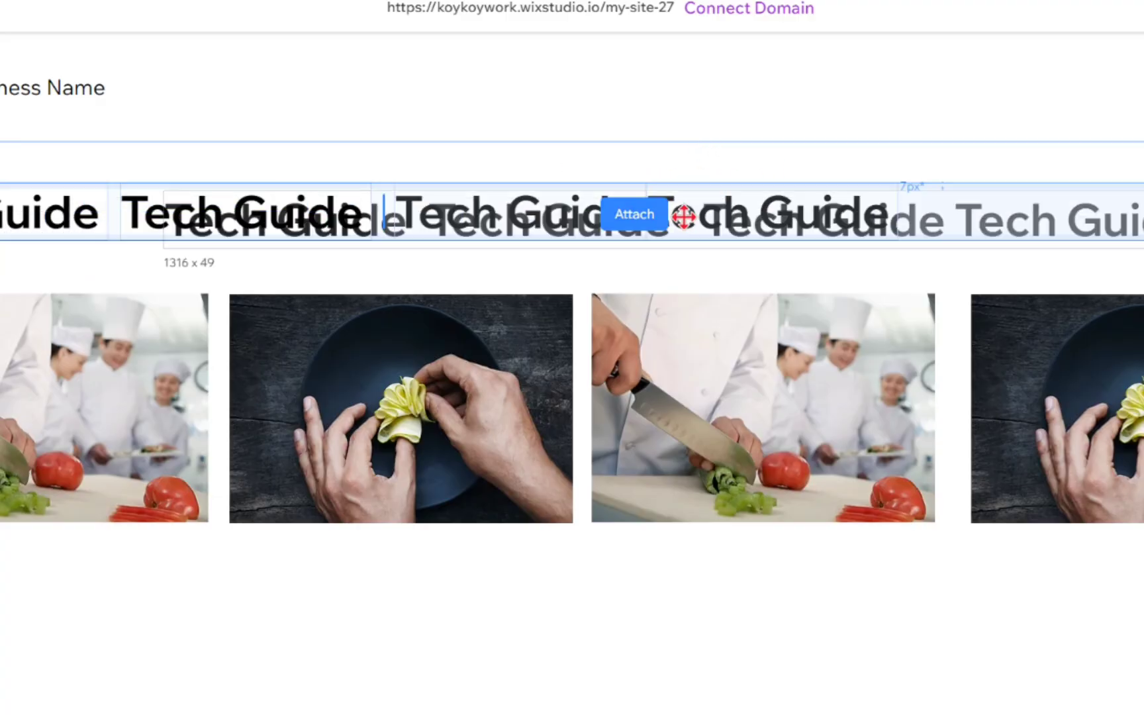
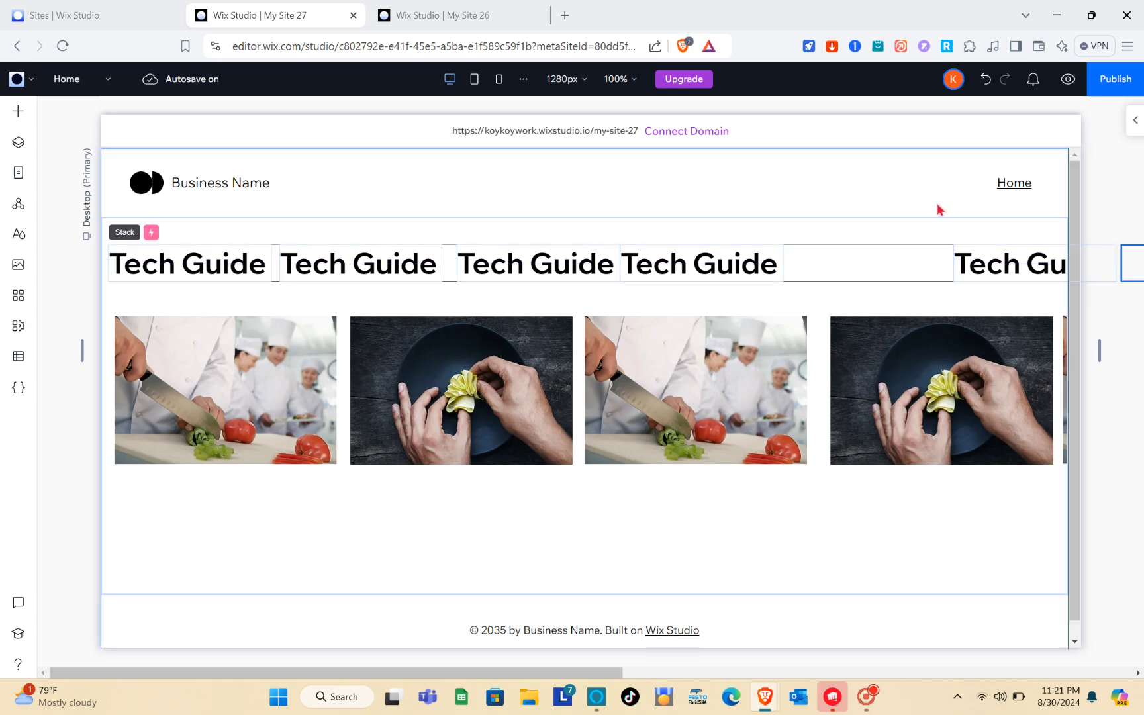
# Preview the page to watch the looping heading and image stacks, return to editing, and dismiss the publish prompt.
pyautogui.click(1068, 79)
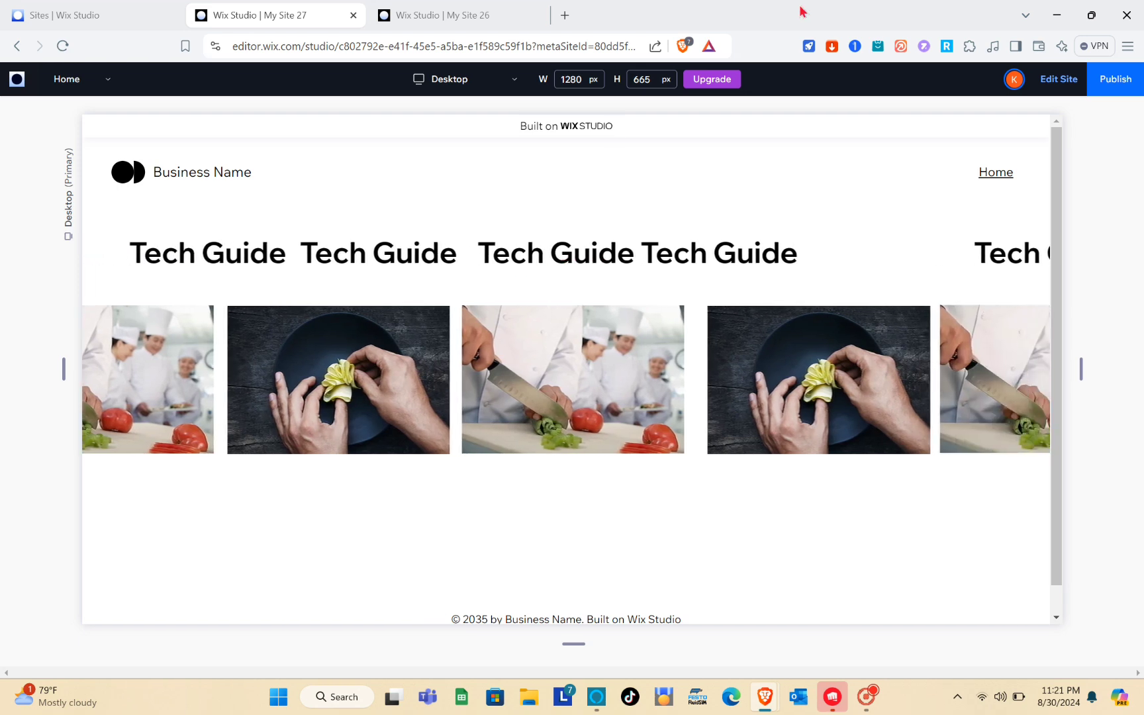
pyautogui.click(1058, 78)
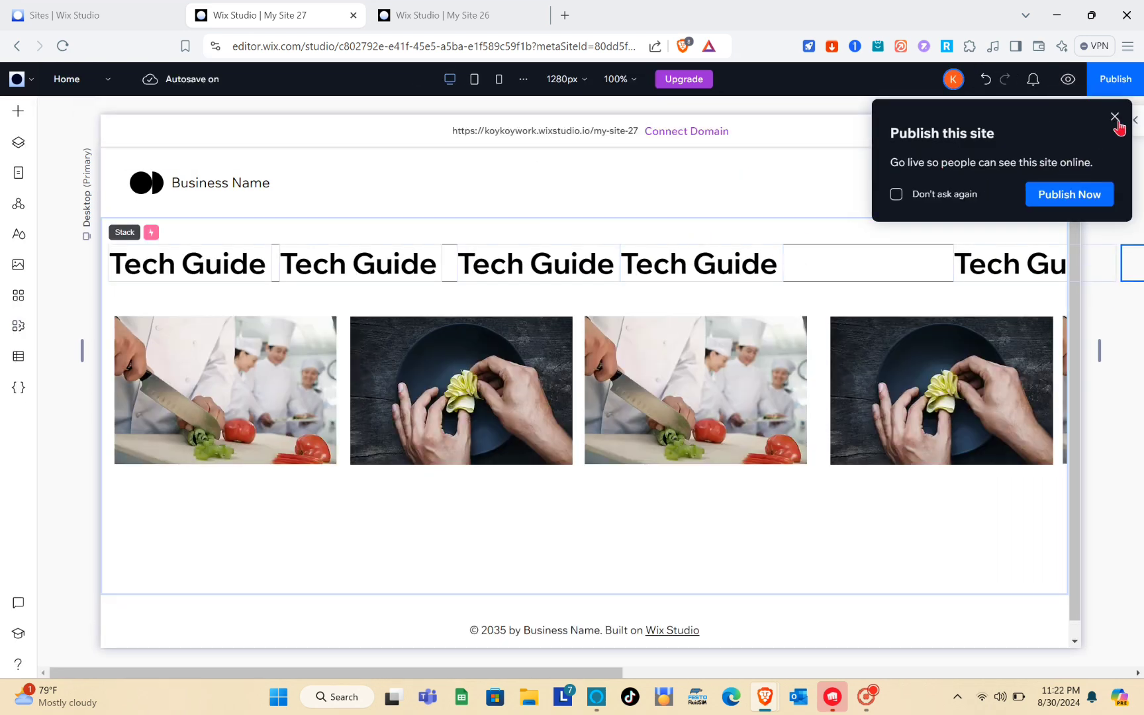
pyautogui.click(1115, 118)
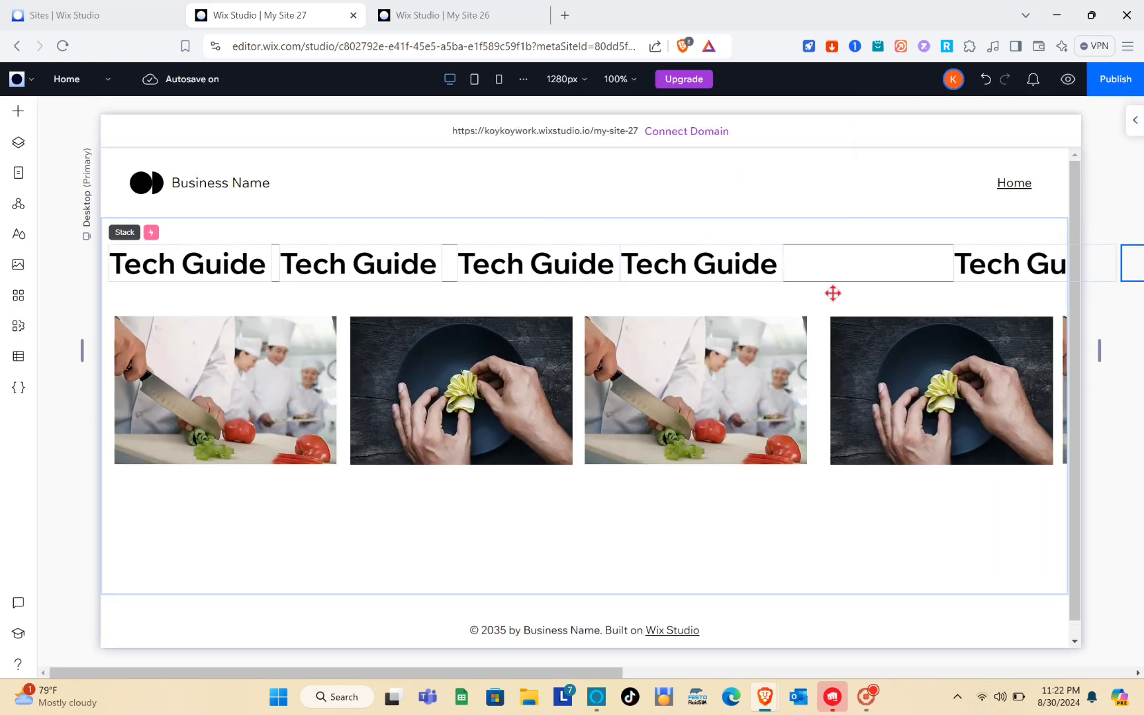
# Examine the Decorative shapes and vector art and the Media options among the elements that can be added to the section.
pyautogui.click(461, 515)
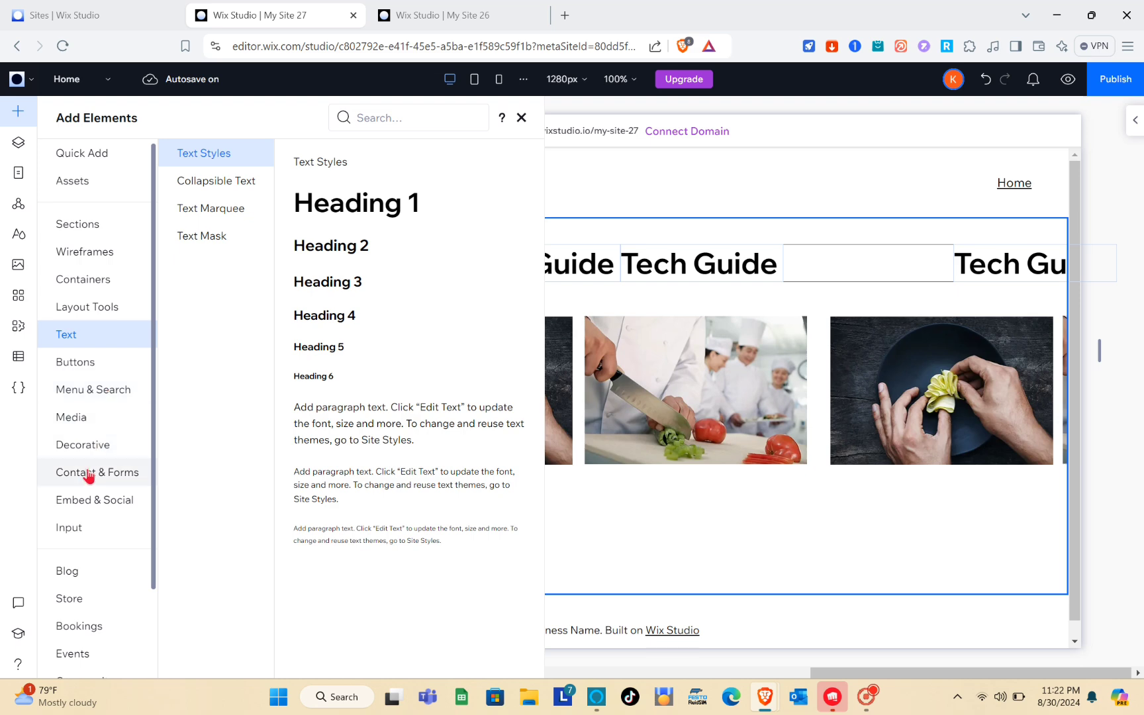
pyautogui.scroll(-3, 96, 457)
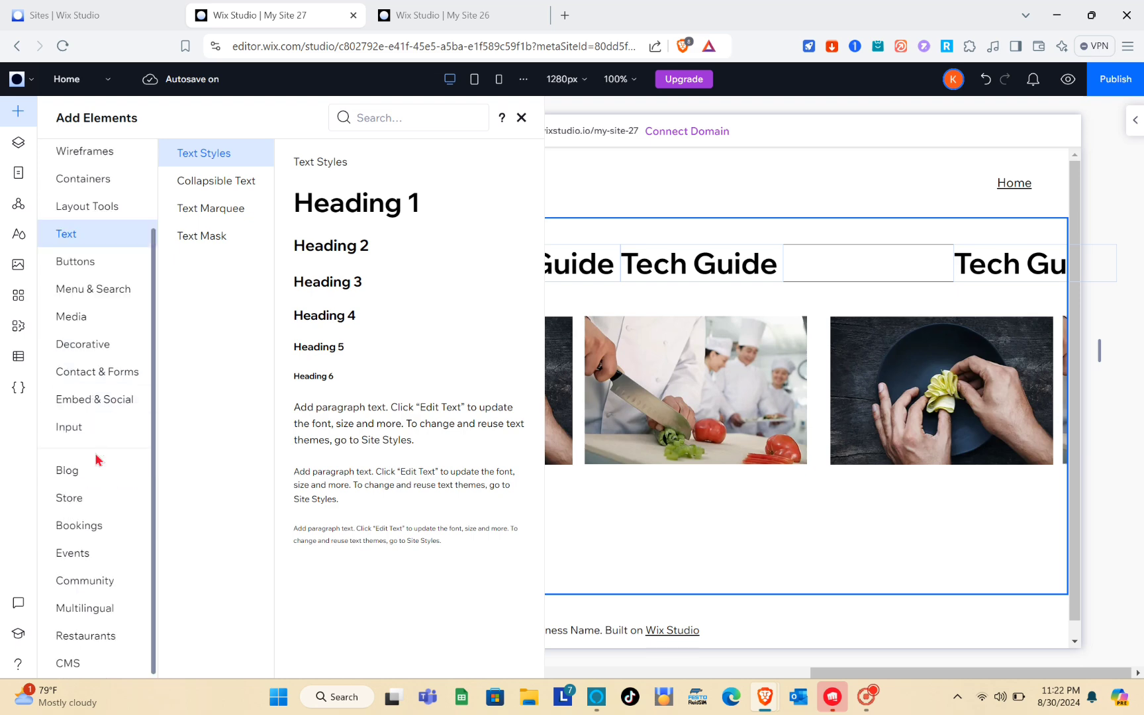
pyautogui.scroll(1, 98, 460)
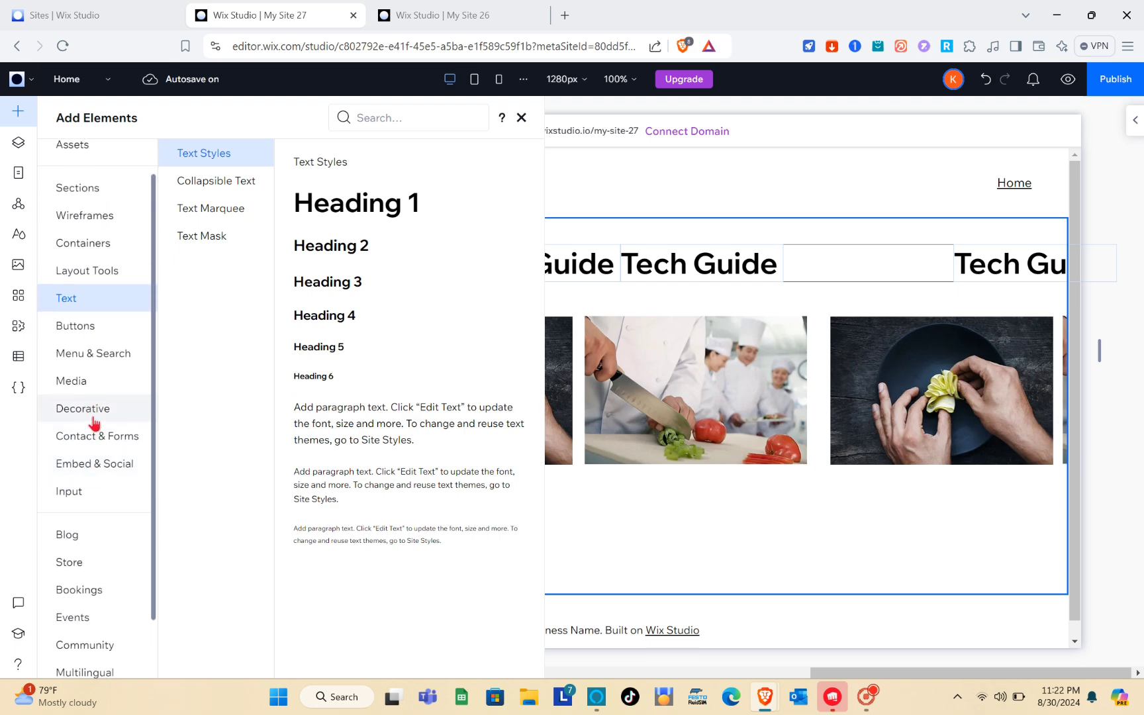
pyautogui.click(93, 417)
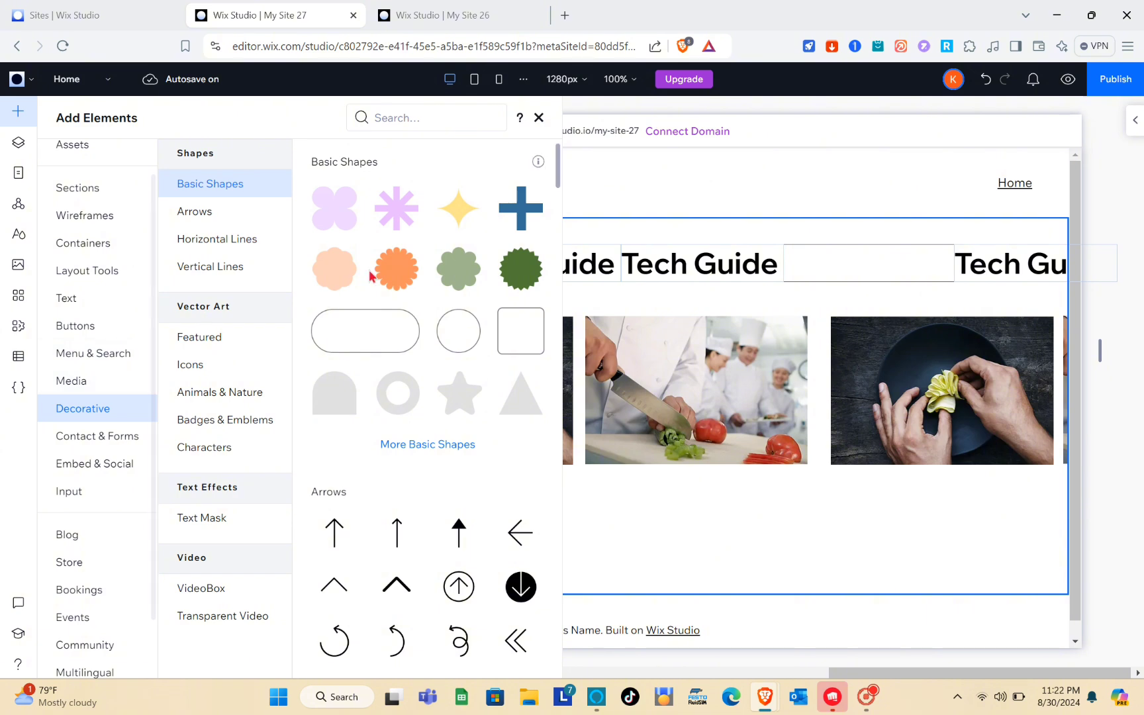
pyautogui.click(192, 364)
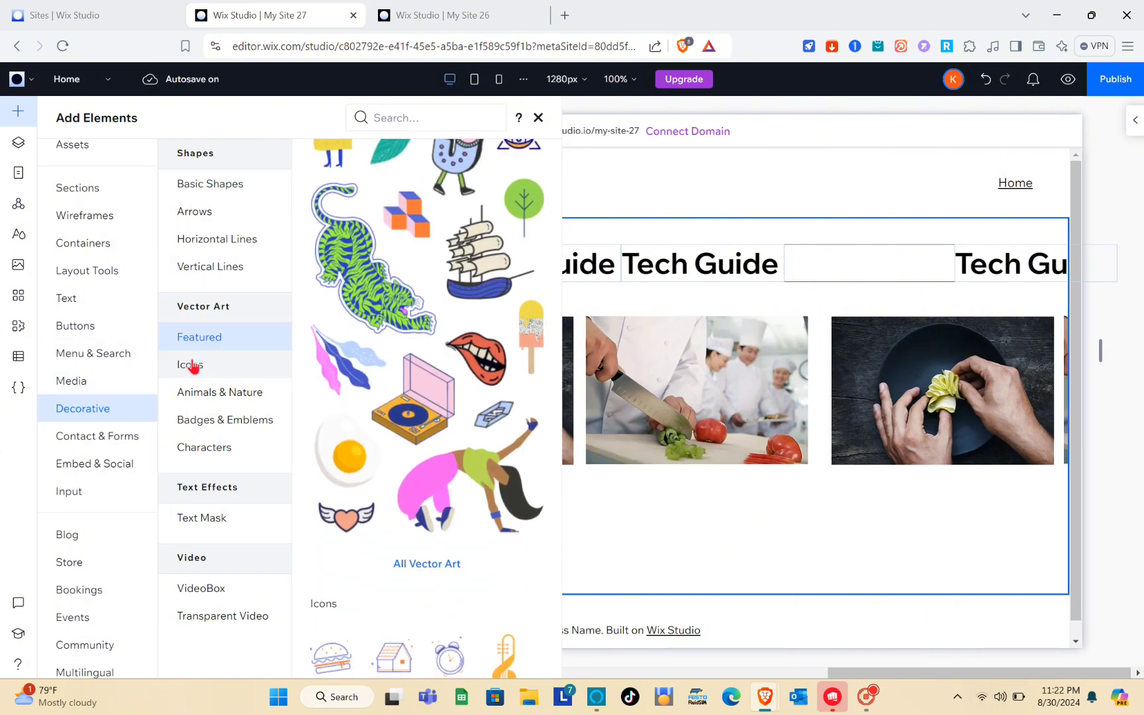
pyautogui.scroll(-2, 403, 419)
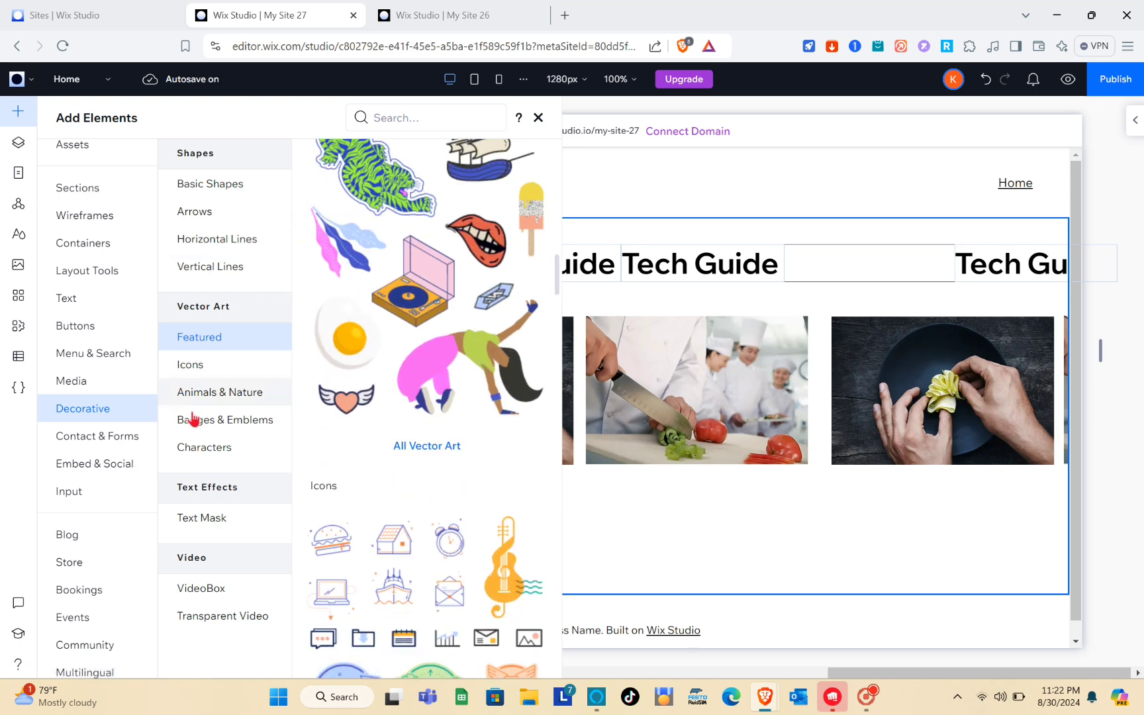
pyautogui.click(77, 382)
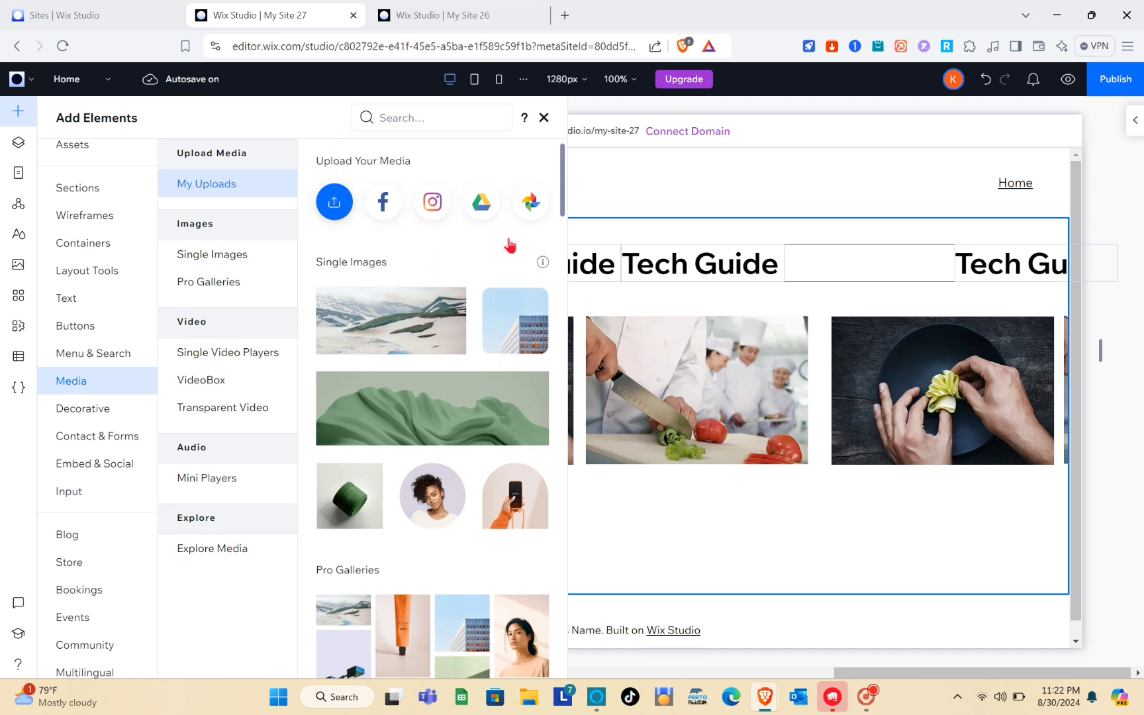
pyautogui.click(544, 118)
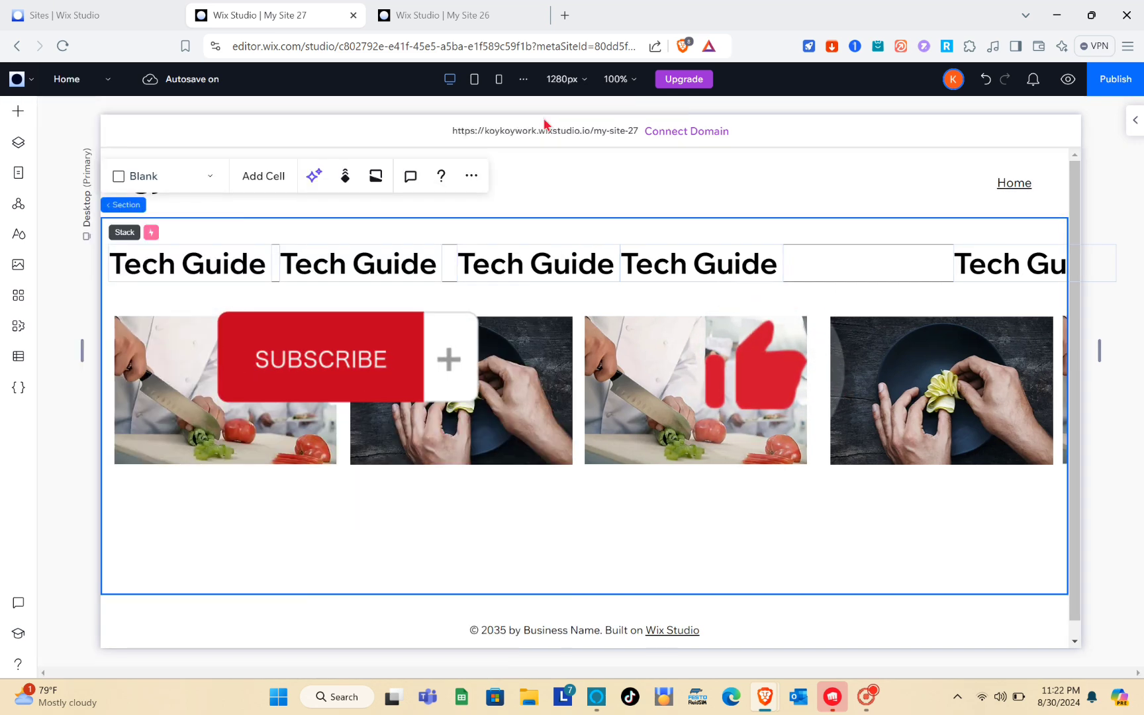